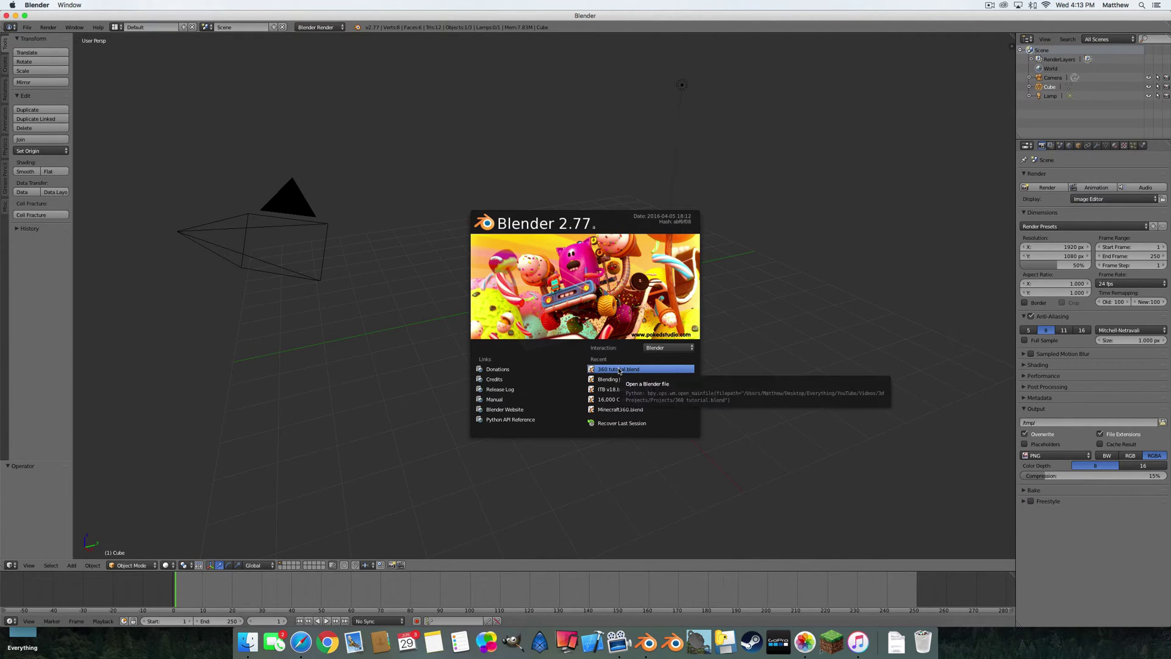
Open the 360 tutorial file and select the pig's body and its leg PIG_Leg_1_R.
click(619, 370)
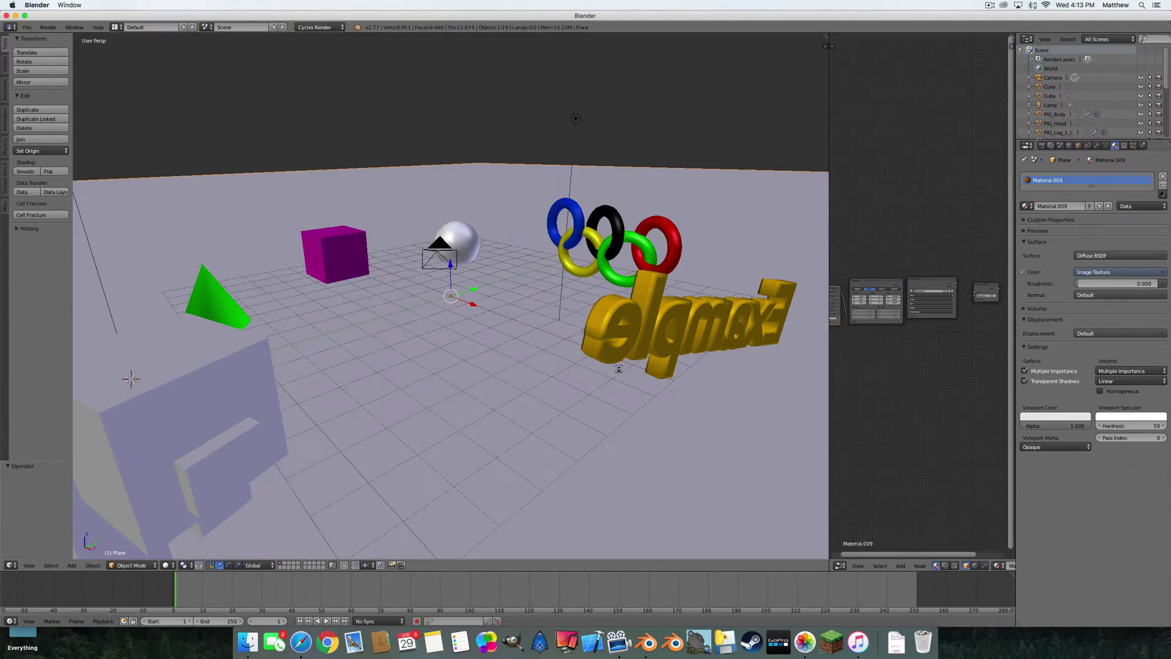
middle_drag(585, 354, 555, 337)
scroll(554, 334, right, 20)
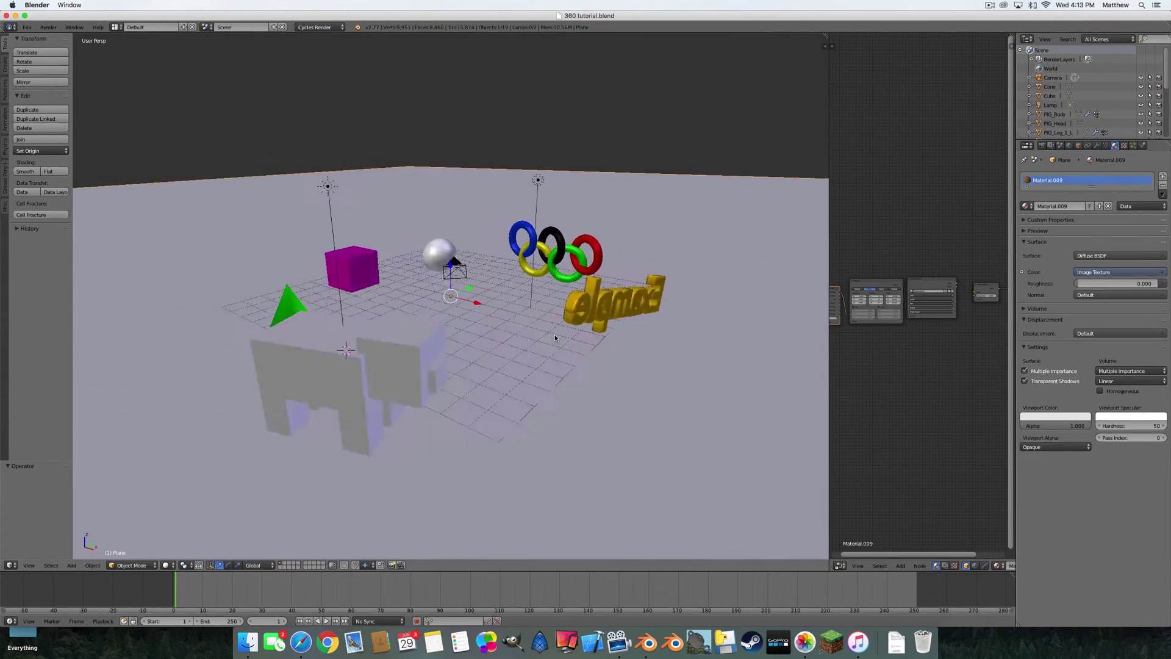
scroll(554, 334, right, 8)
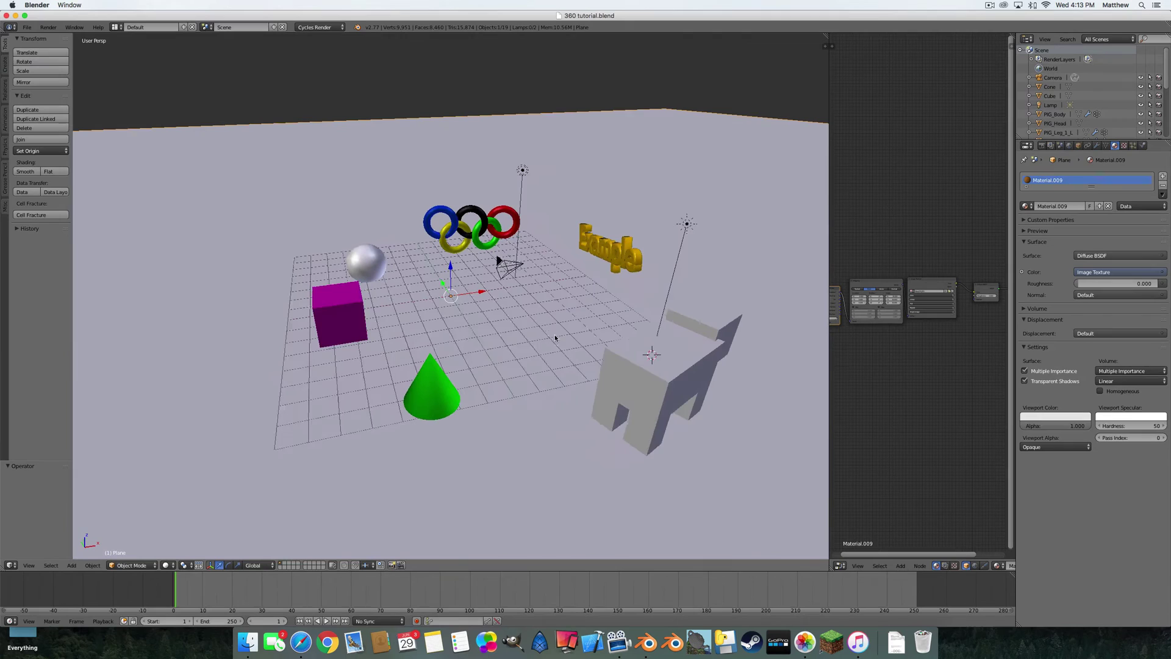
right_click(614, 357)
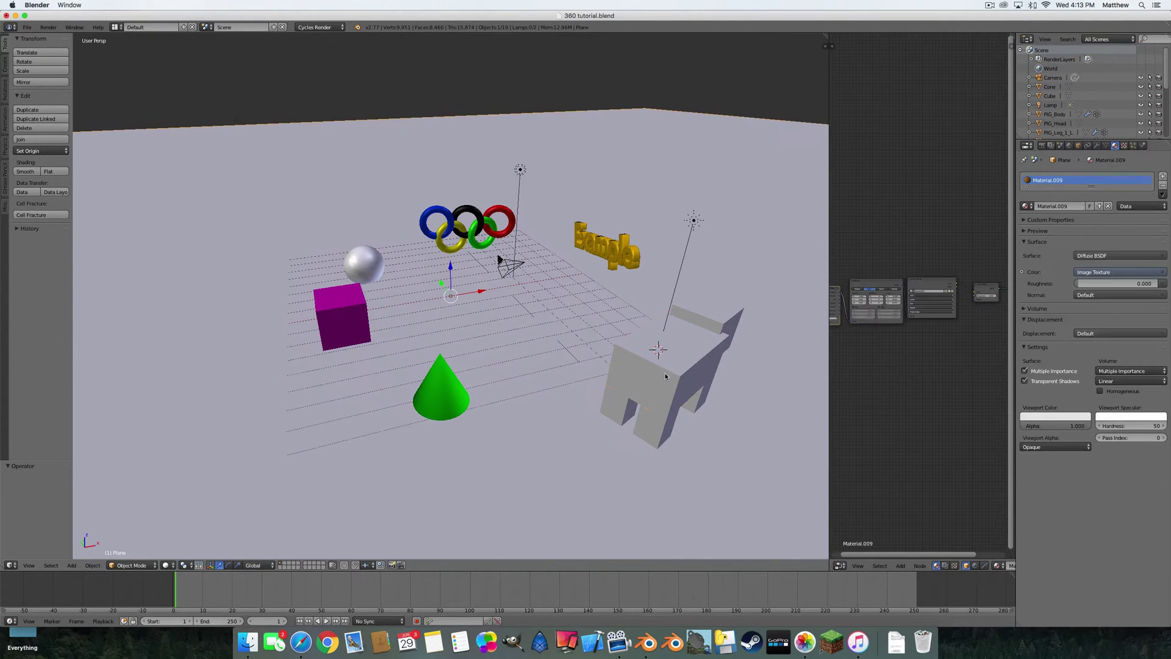
right_click(649, 434)
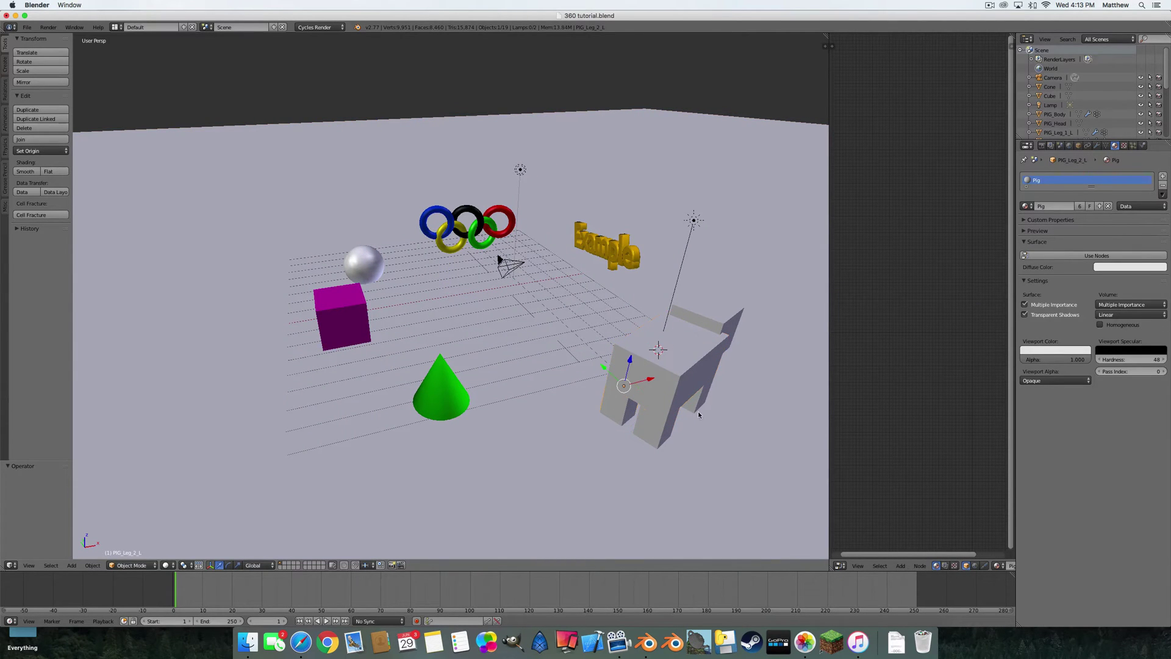
scroll(698, 405, right, 10)
scroll(698, 401, right, 10)
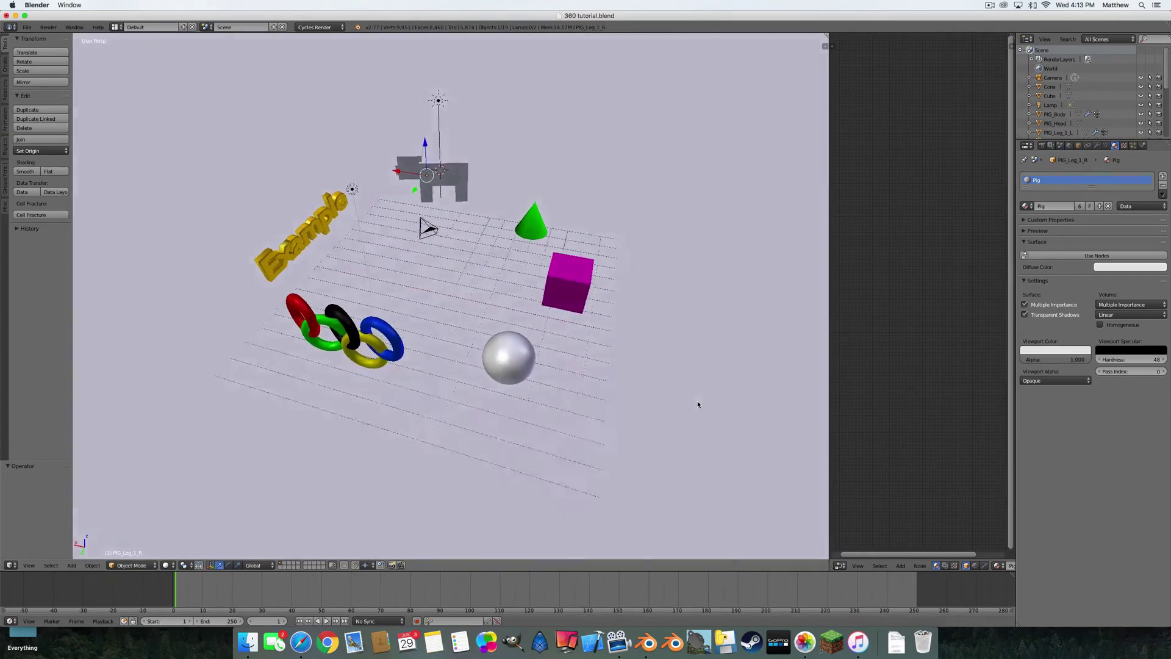
scroll(249, 532, up, 2)
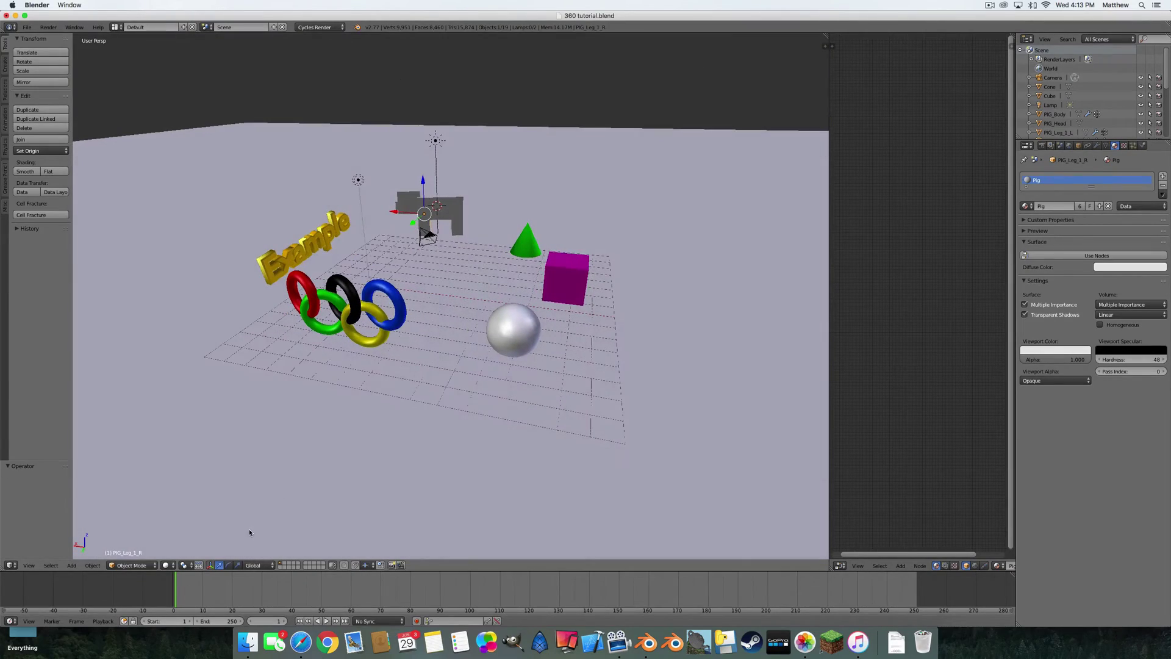
Preview the scene in Rendered viewport shading, then switch back to Solid.
click(172, 564)
click(180, 506)
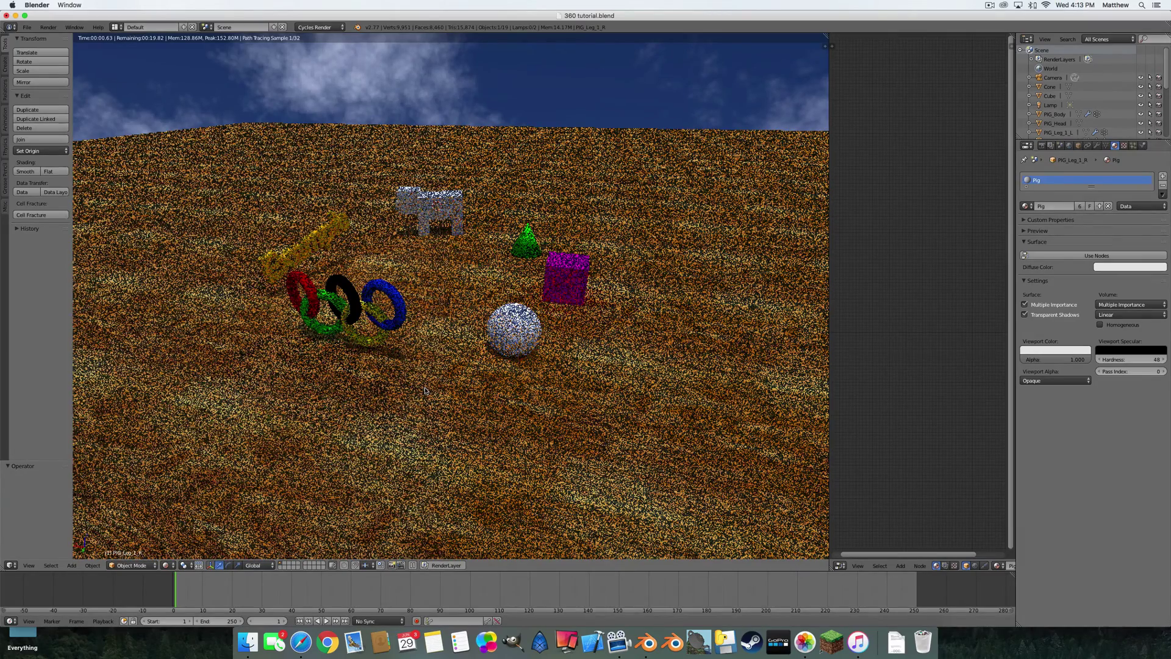
click(172, 564)
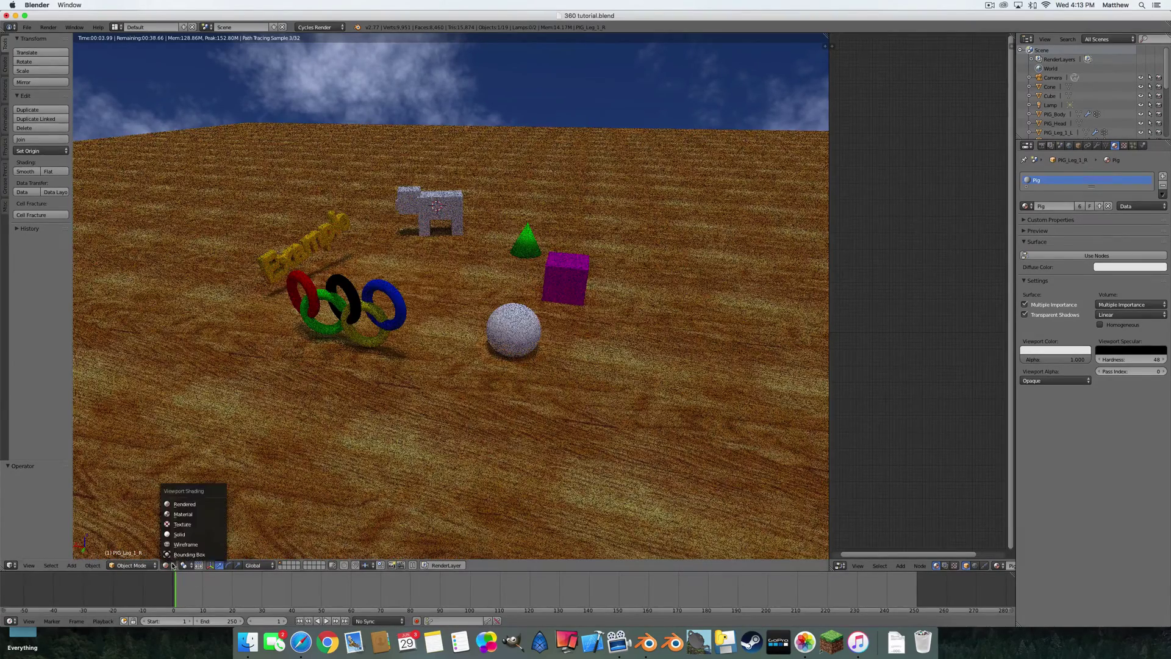
click(180, 534)
Select the yellow, blue, green, black and red rings in turn.
scroll(500, 362, right, 10)
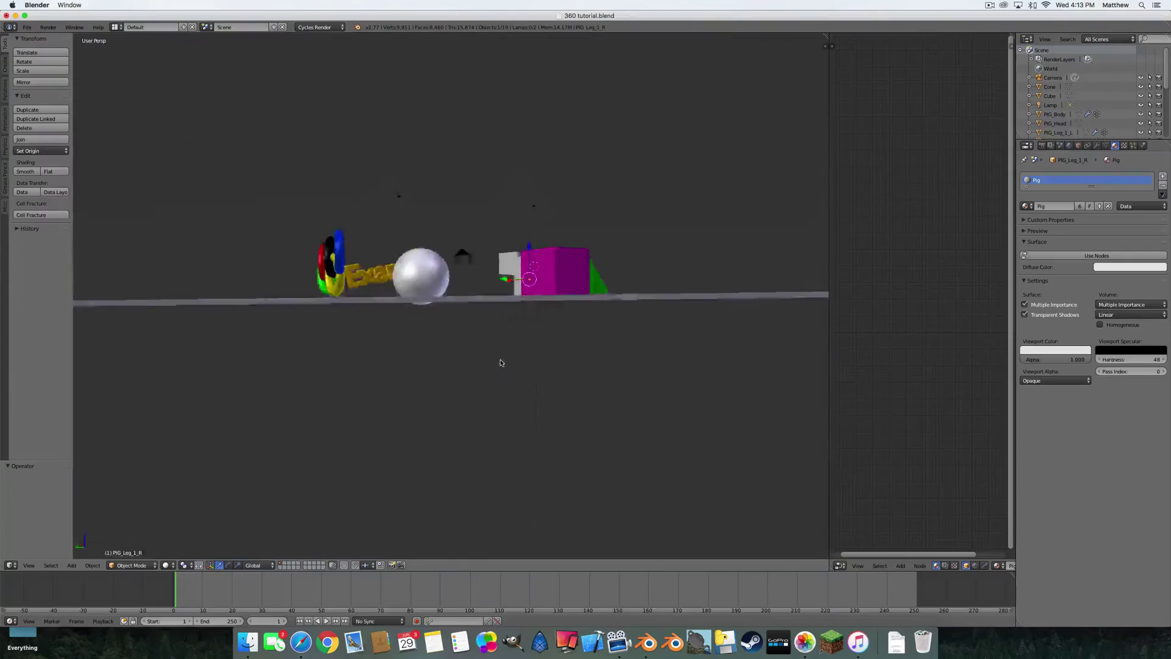
scroll(500, 362, right, 10)
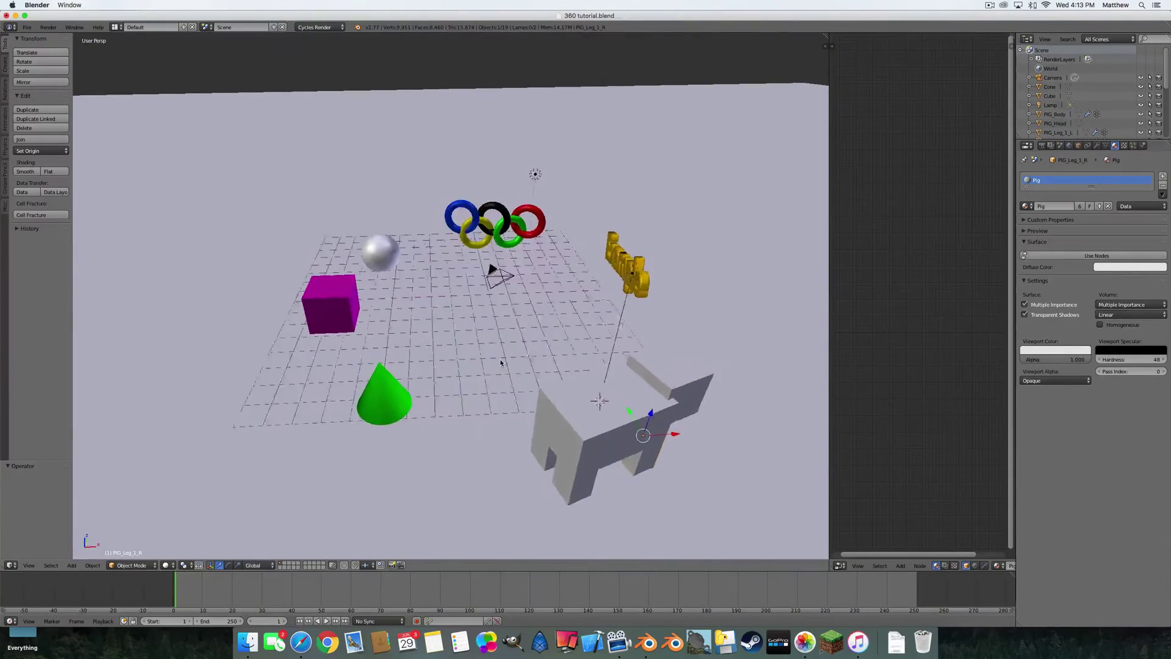
right_click(470, 222)
right_click(478, 226)
right_click(507, 221)
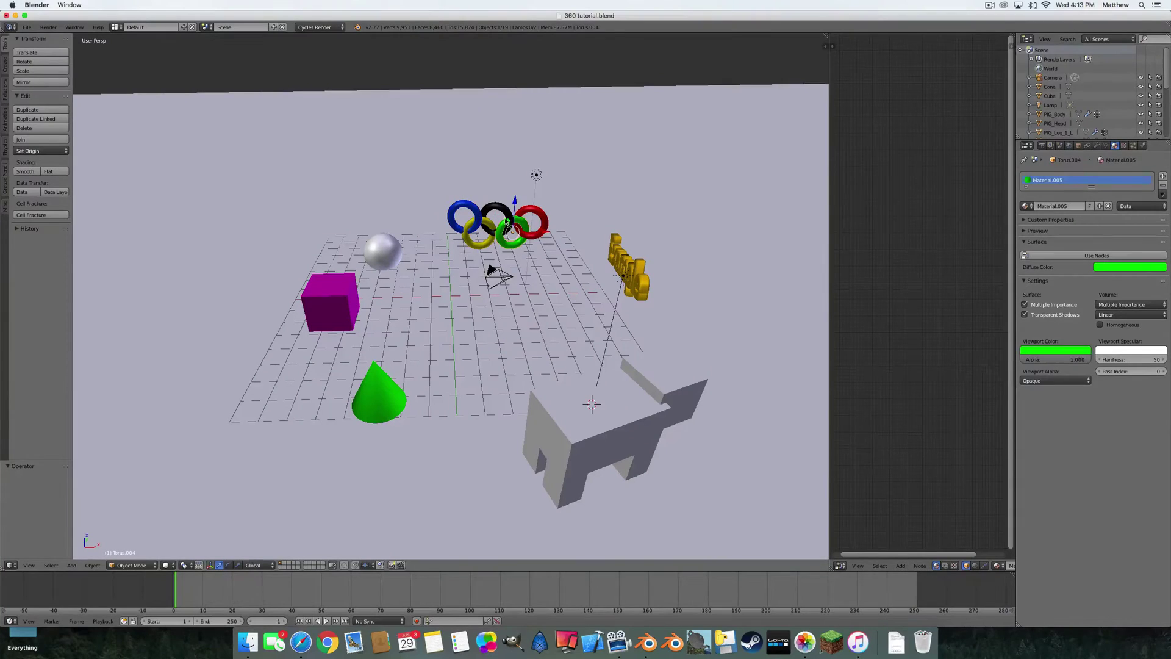
right_click(507, 221)
right_click(536, 215)
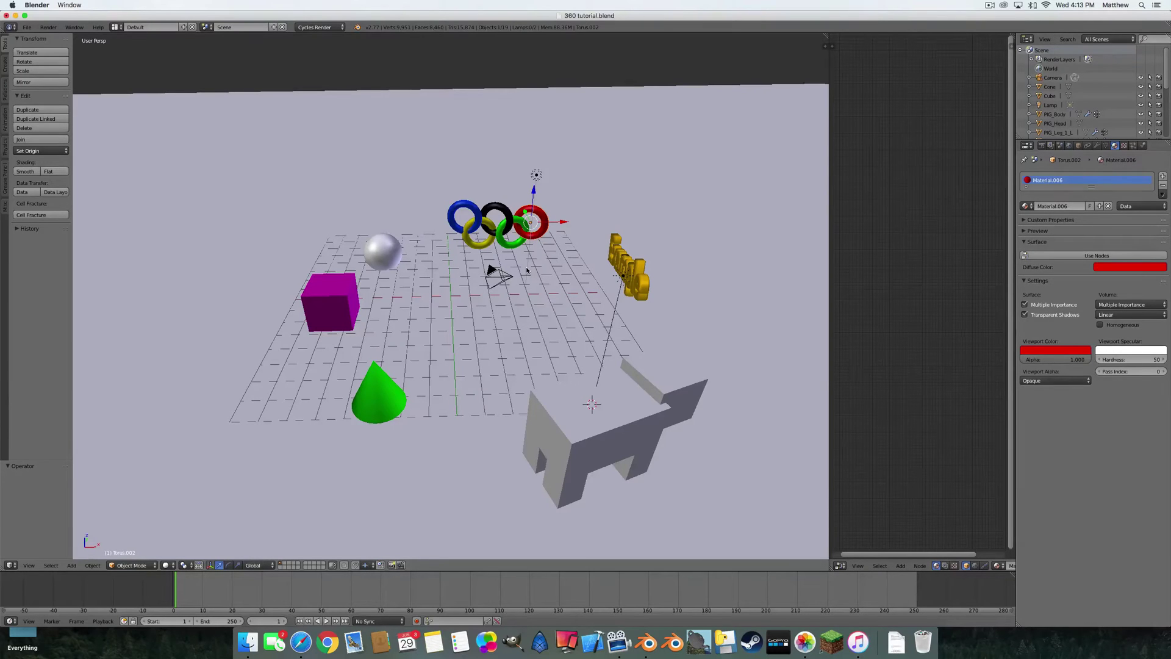
Select the camera and make a first free rotation attempt on the X axis.
right_click(497, 273)
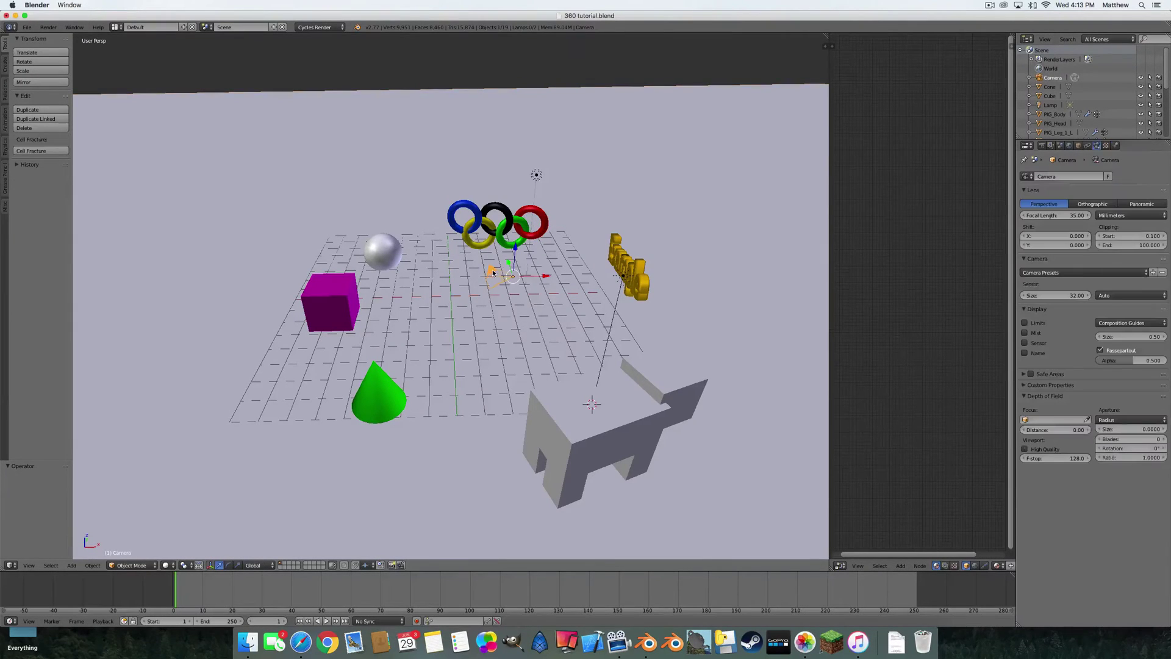
mouse_move(491, 272)
middle_down()
mouse_move(504, 276)
mouse_move(506, 305)
mouse_move(503, 276)
middle_up()
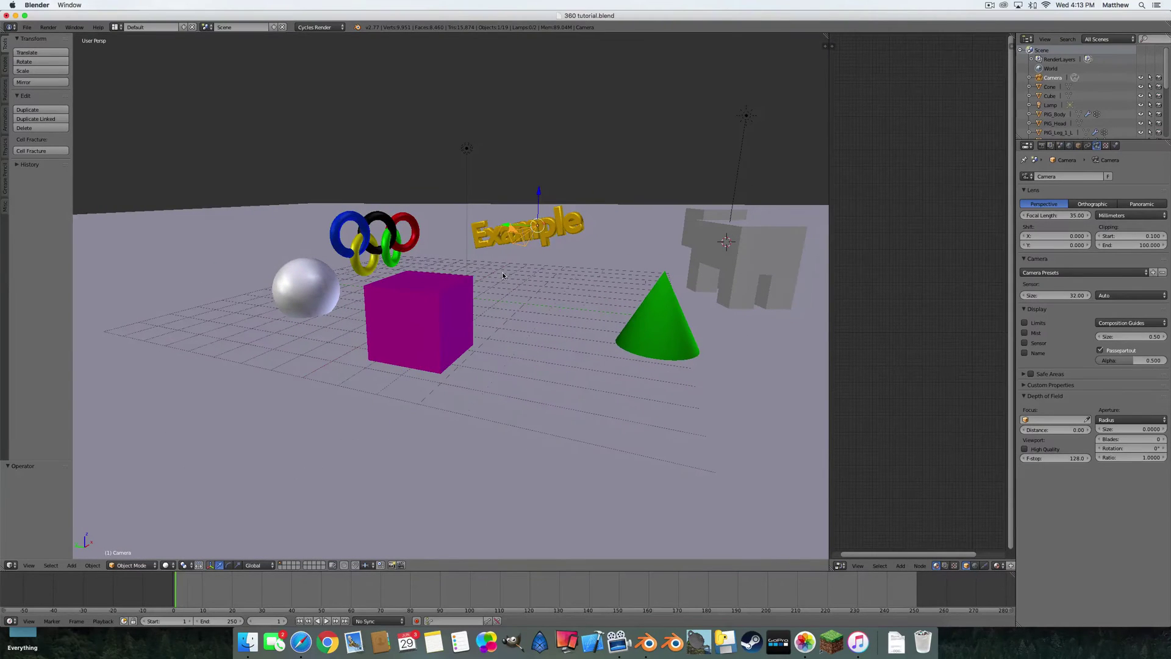
key(r)
key(z)
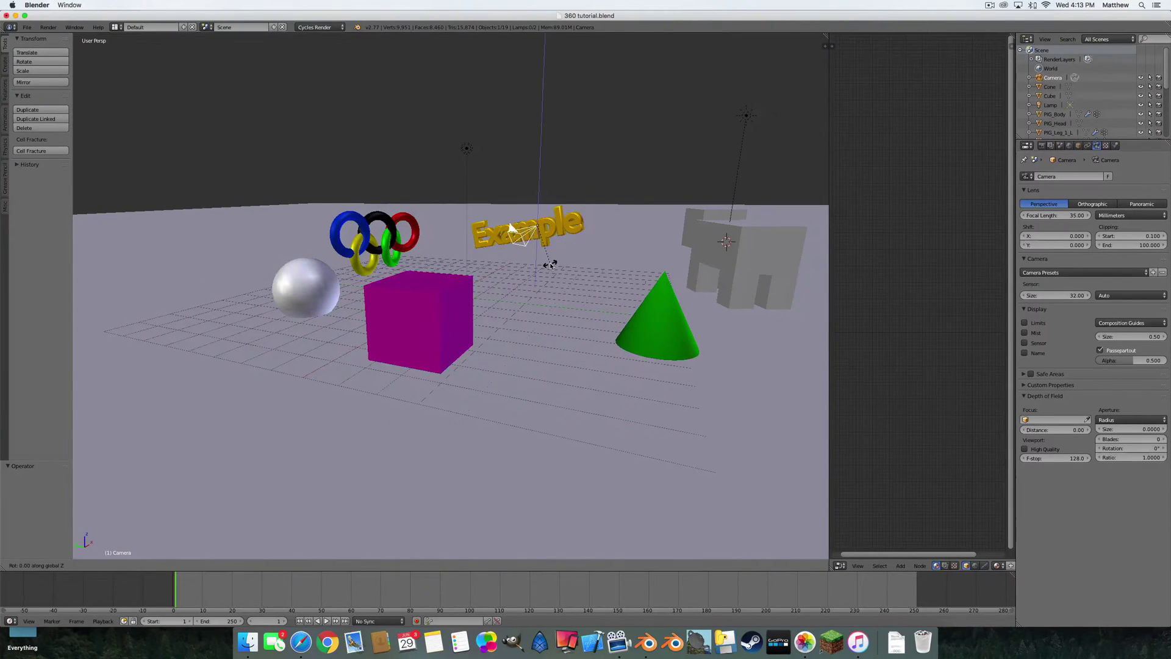
key(x)
click(528, 260)
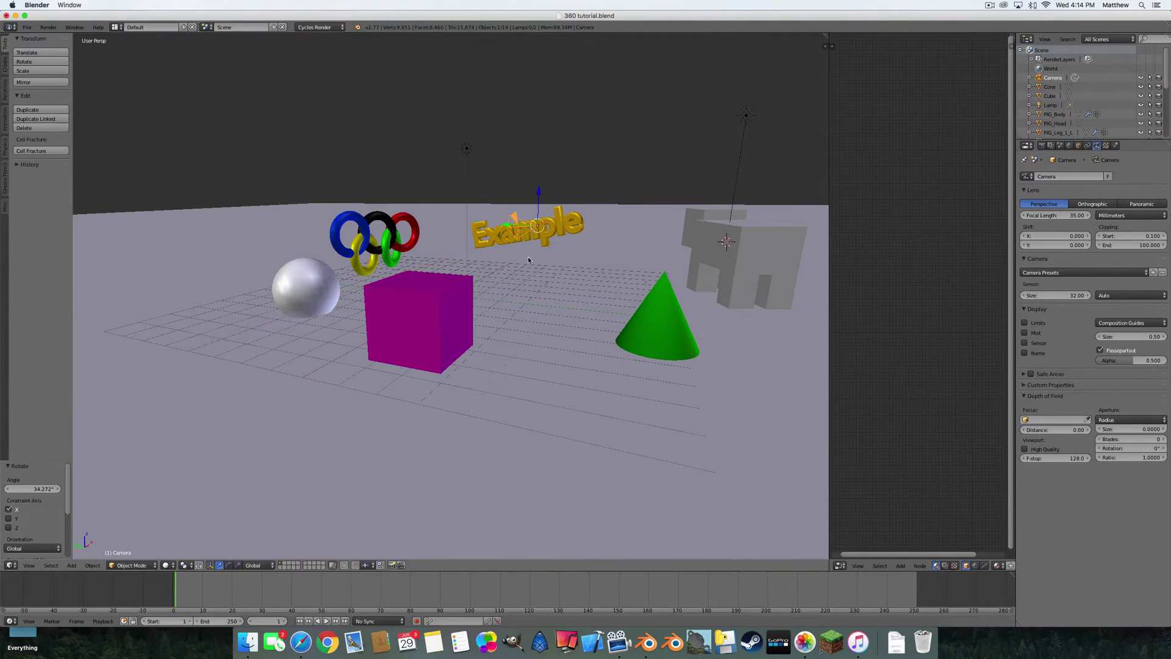
scroll(528, 260, left, 10)
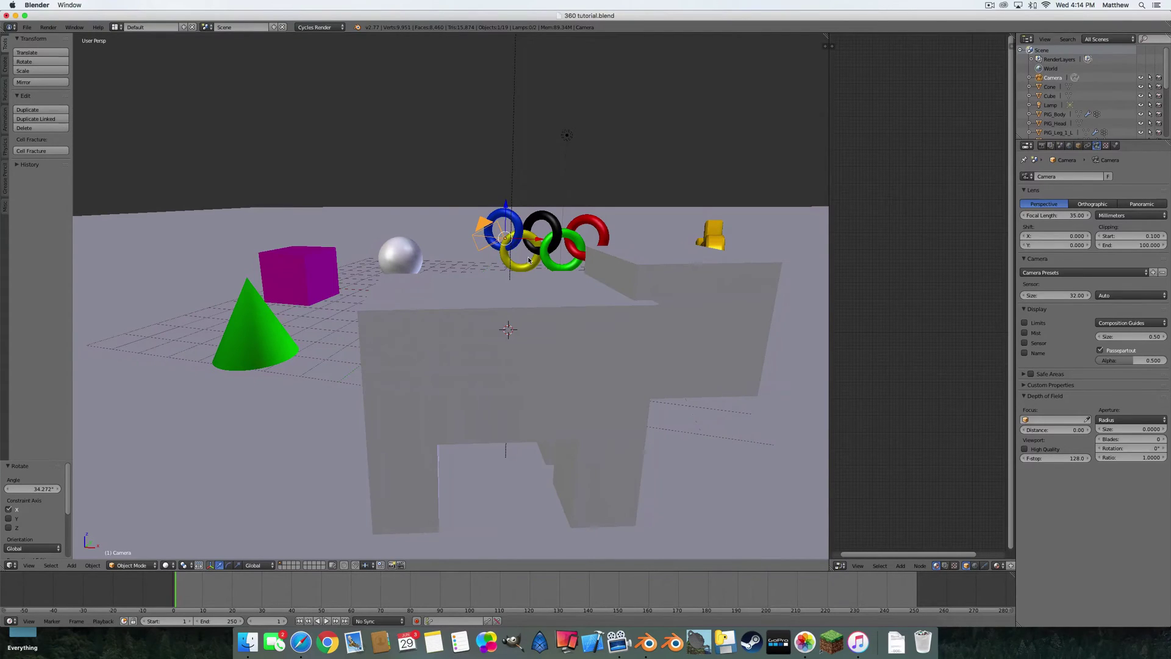
Clear the camera's rotation with Alt+R and rotate it 90° about the X axis.
key(alt+r)
scroll(528, 259, left, 10)
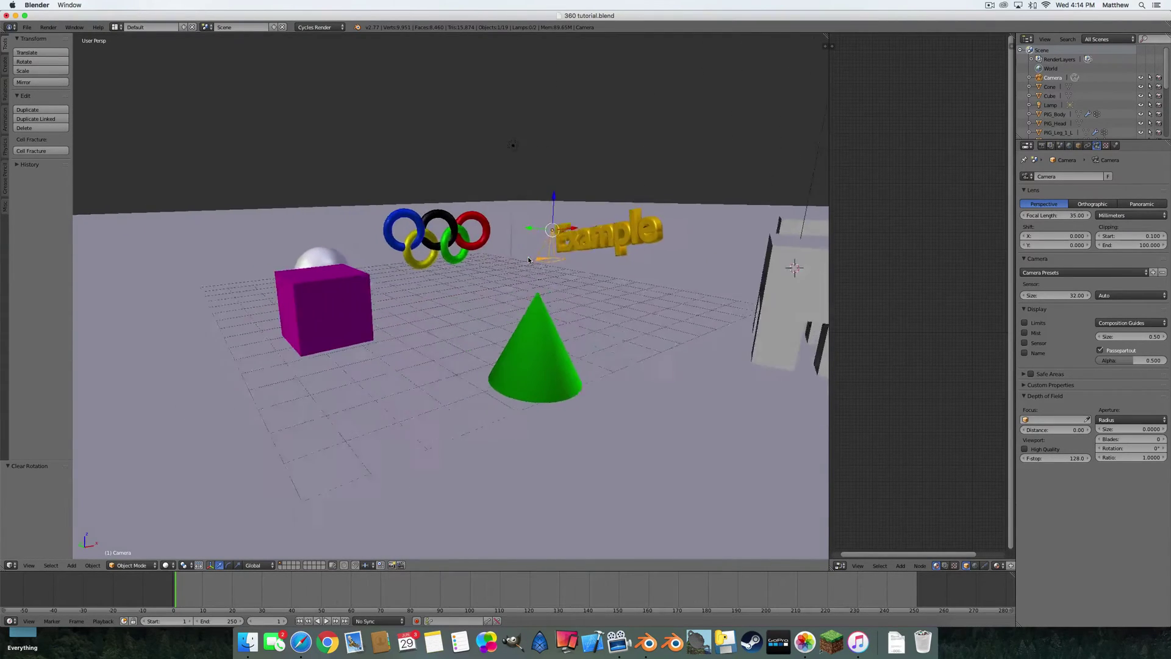
scroll(528, 260, down, 5)
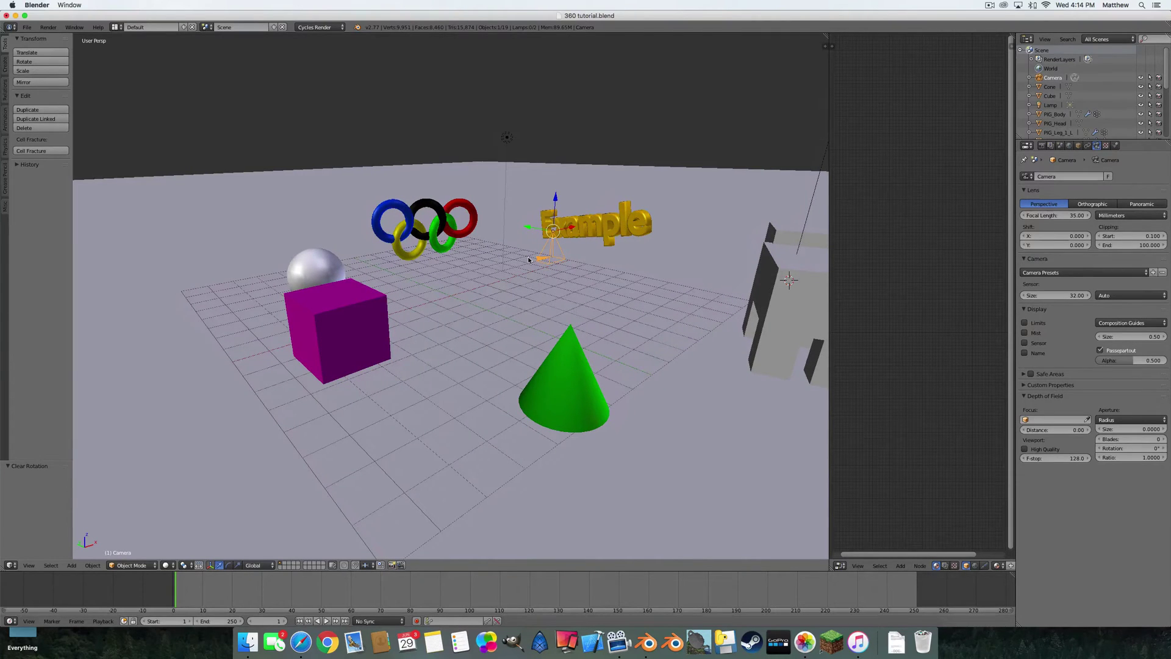
key(r)
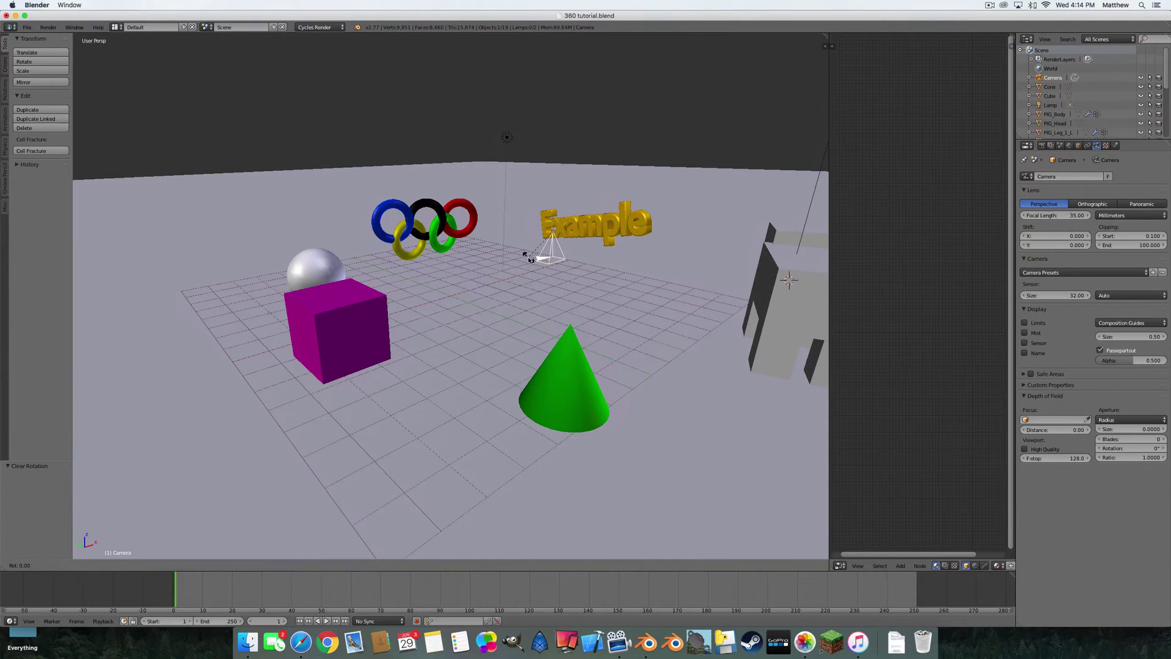
key(x)
text(90)
key(Return)
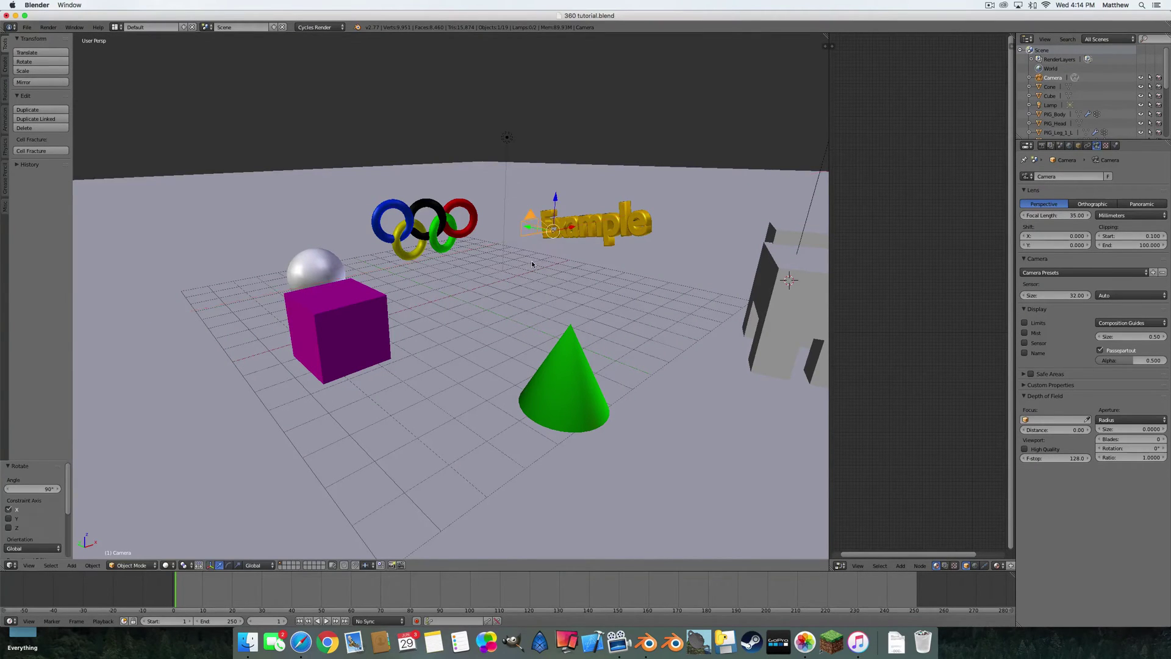
scroll(532, 263, right, 10)
scroll(532, 261, right, 5)
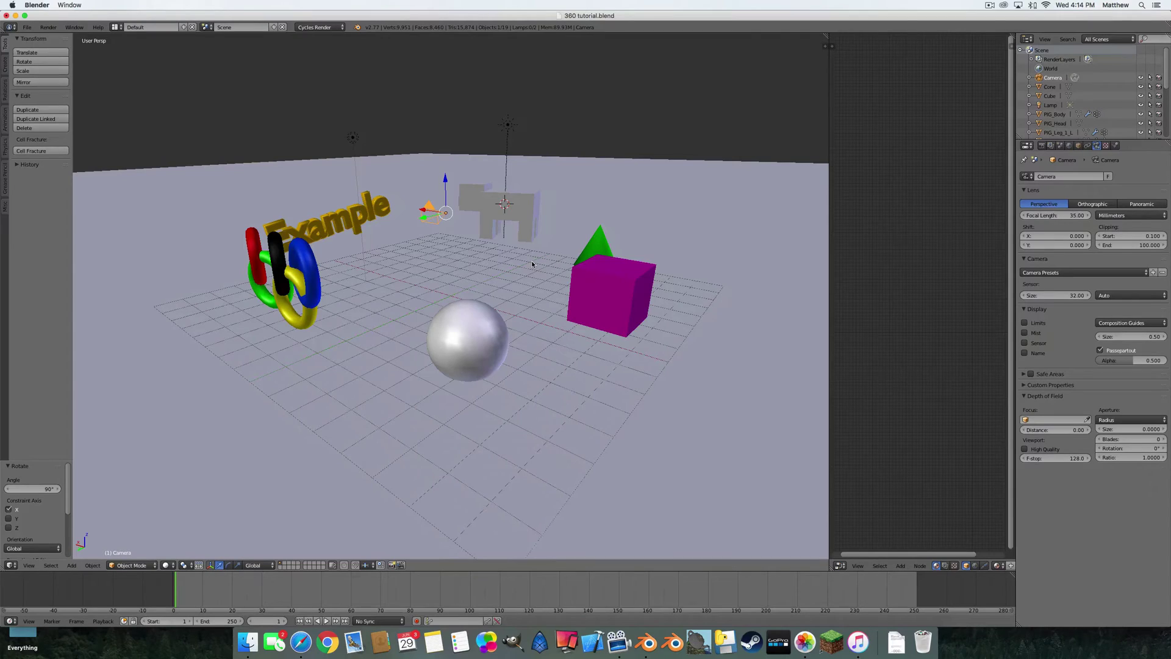
scroll(532, 261, left, 10)
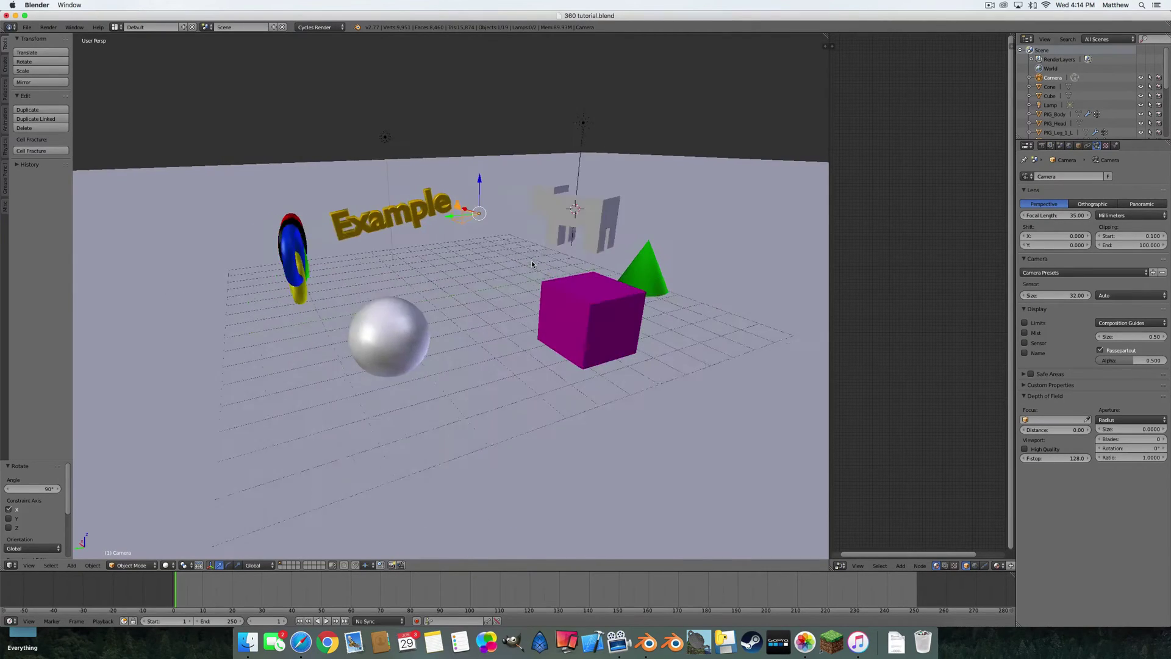
scroll(532, 261, left, 8)
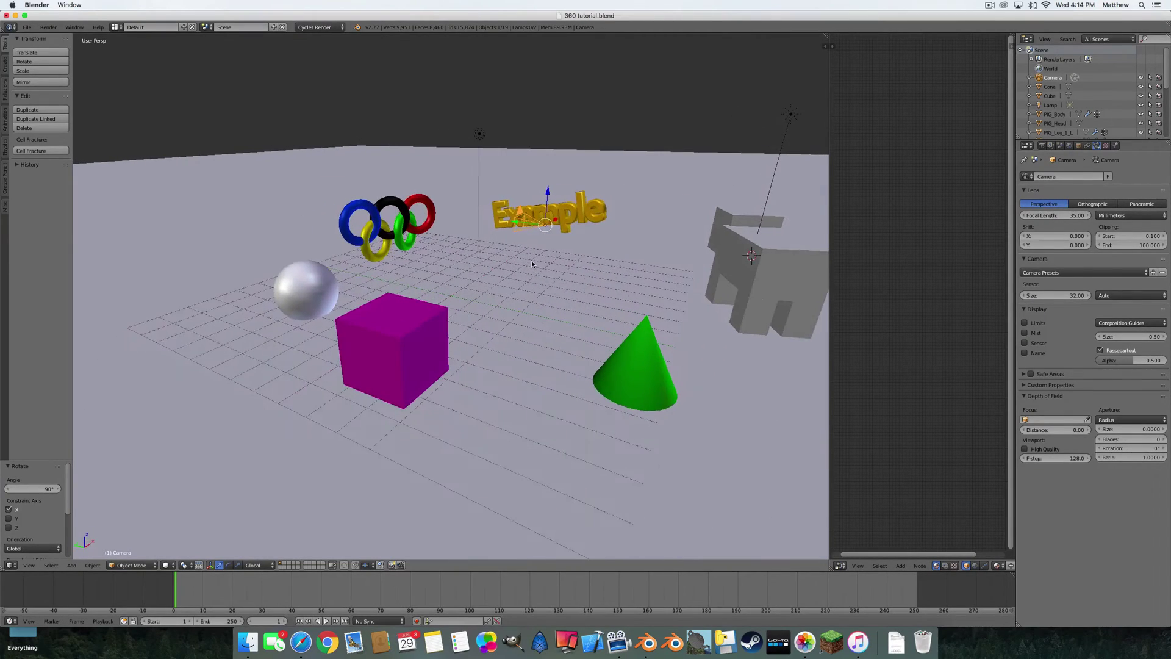
Scale the camera up.
key(s)
click(653, 268)
scroll(653, 267, left, 8)
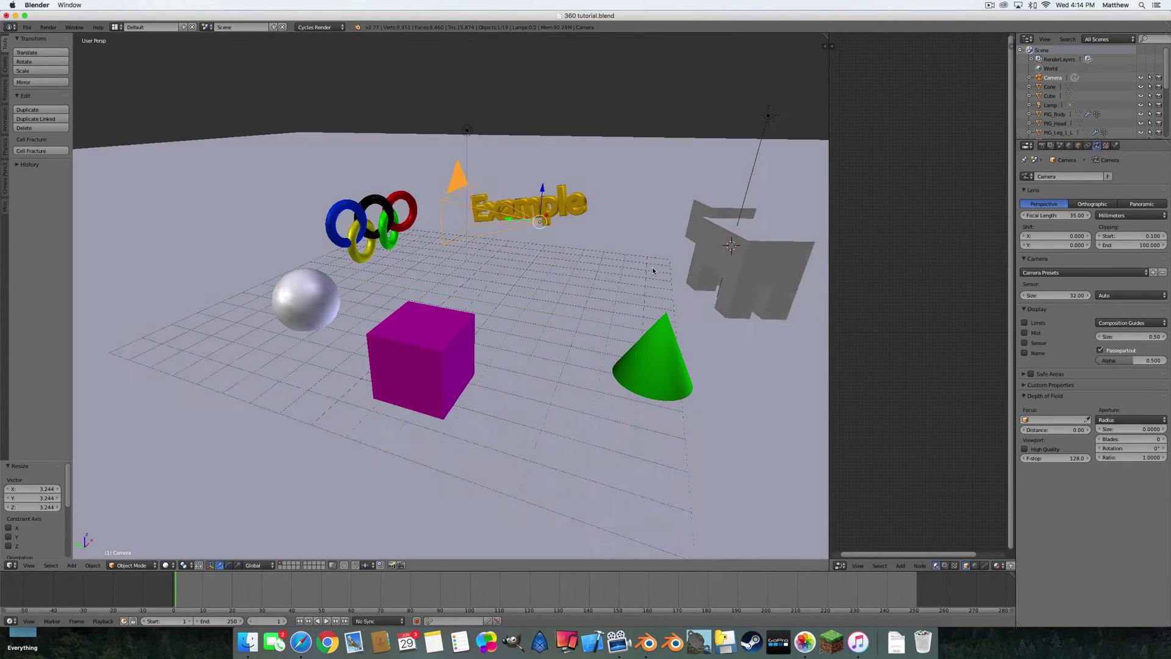
scroll(651, 269, left, 2)
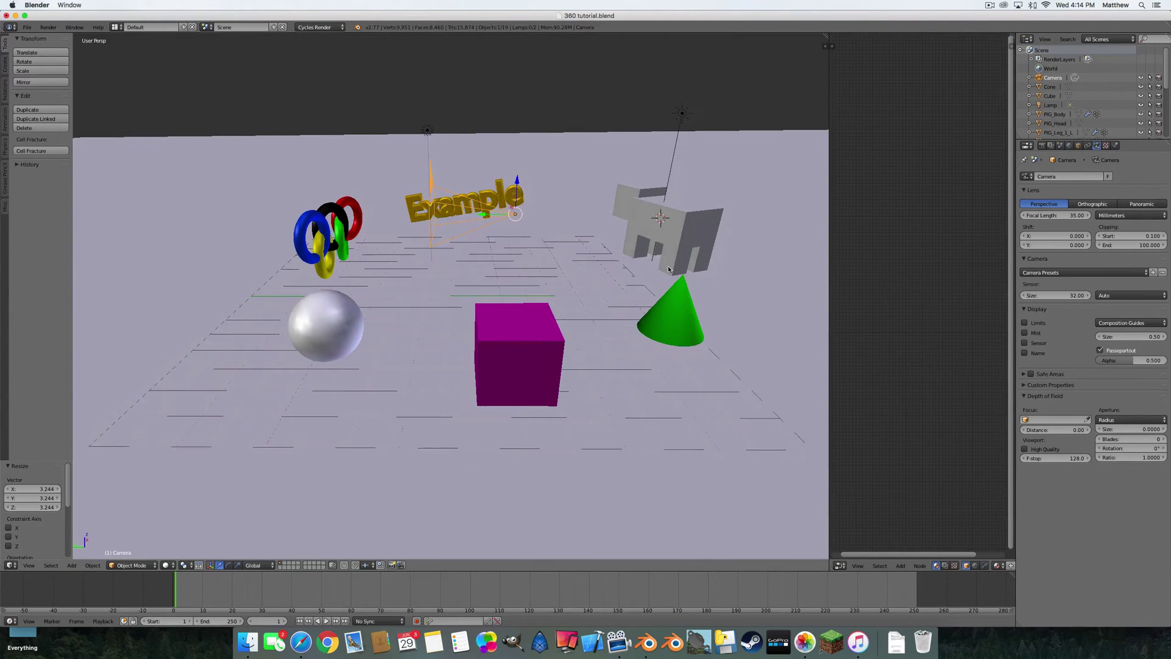
Set the camera lens to Panoramic with the Equirectangular panorama type.
click(1138, 209)
click(1132, 216)
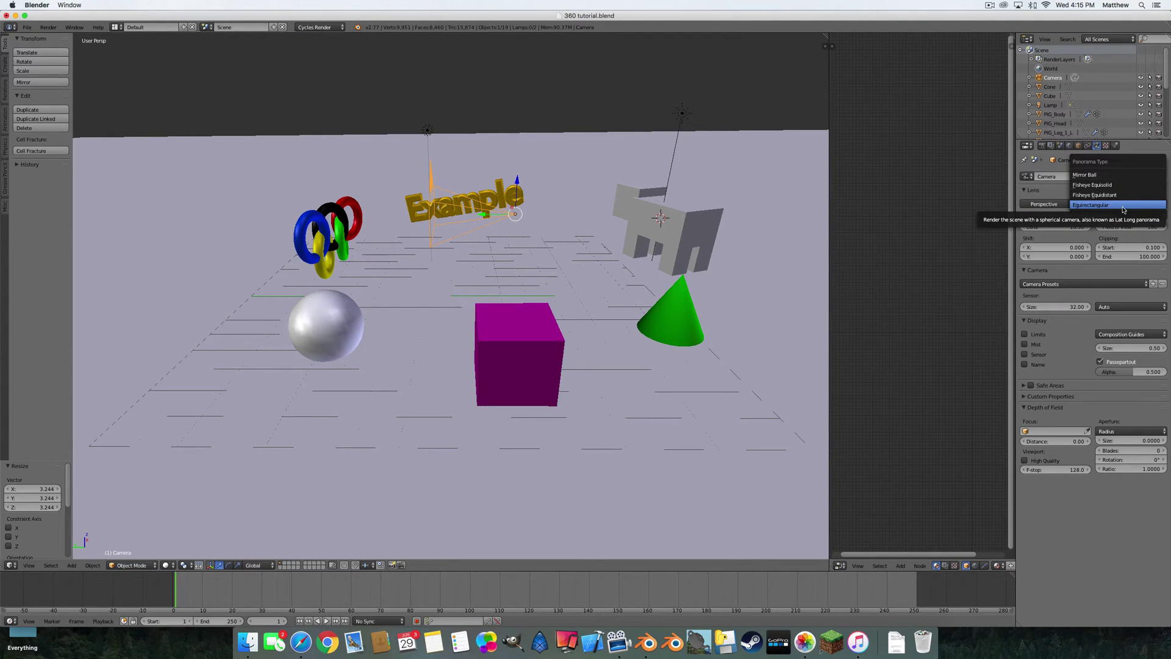
click(1122, 210)
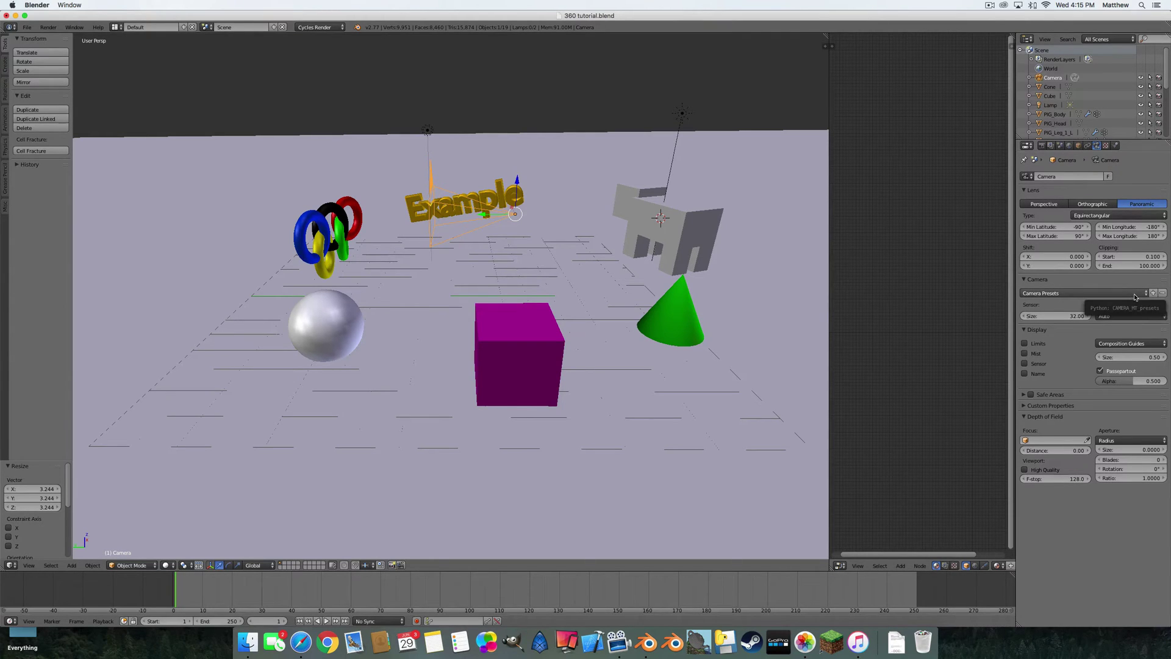
click(1043, 147)
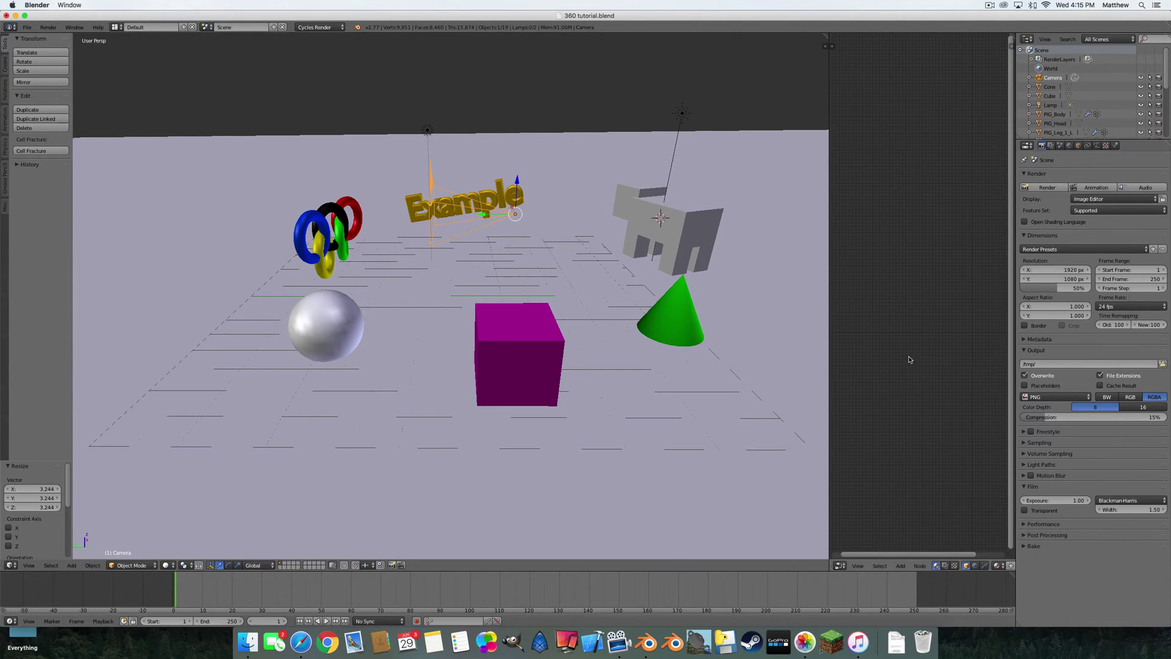
Set the render Display option to New Window.
click(1093, 199)
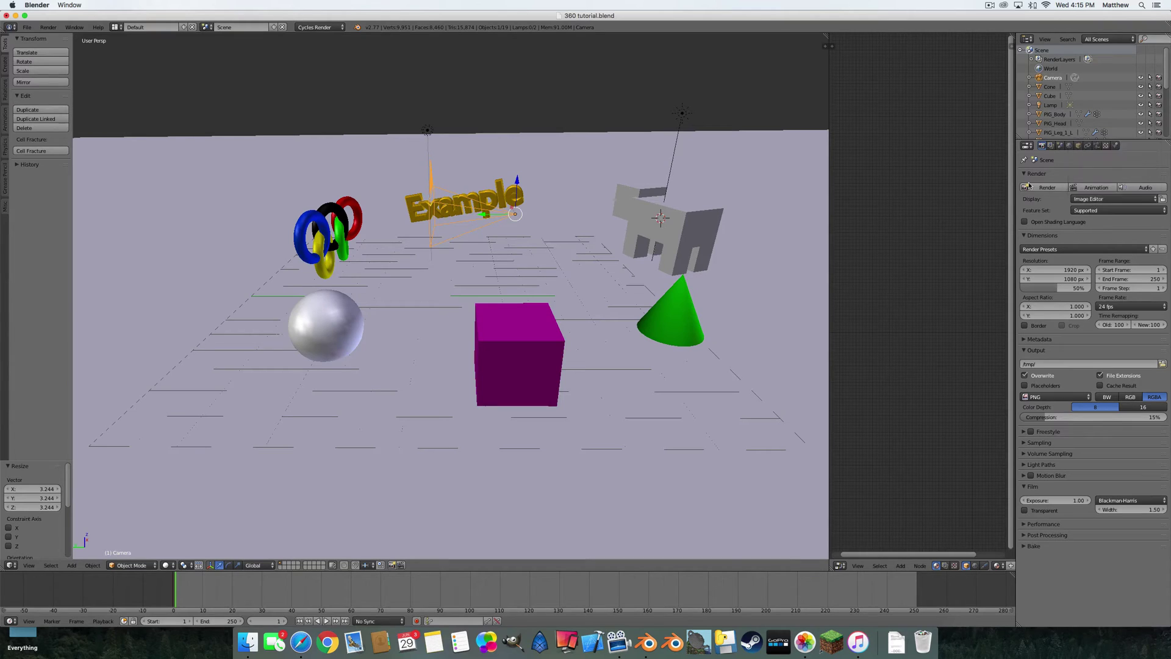
click(1096, 199)
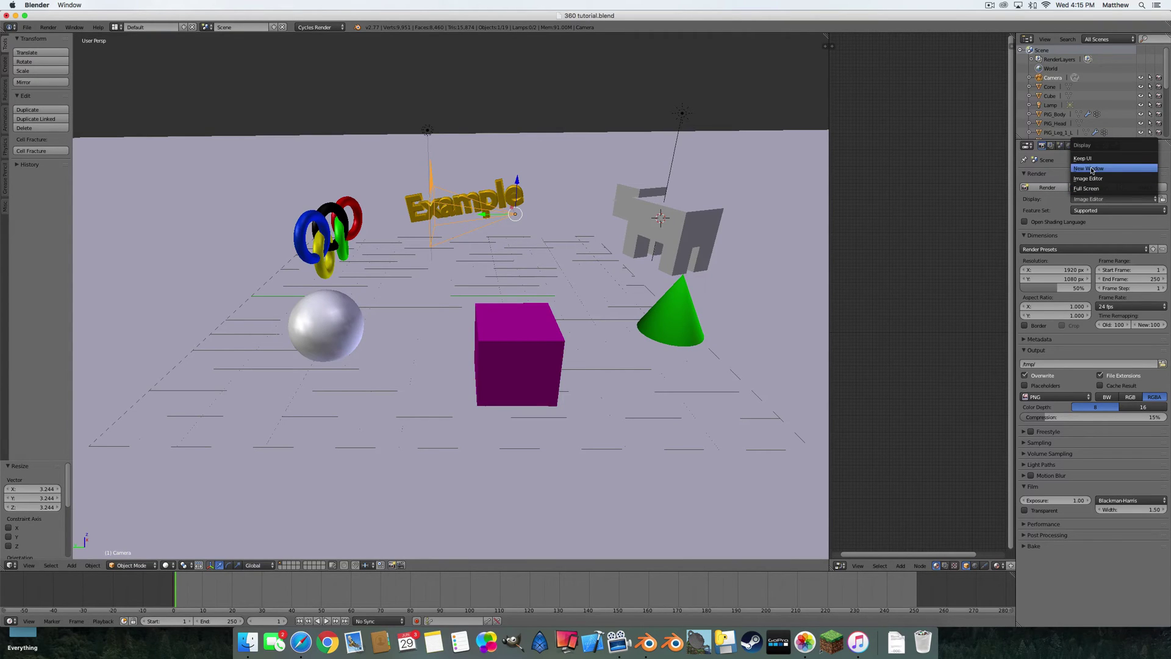
click(1092, 169)
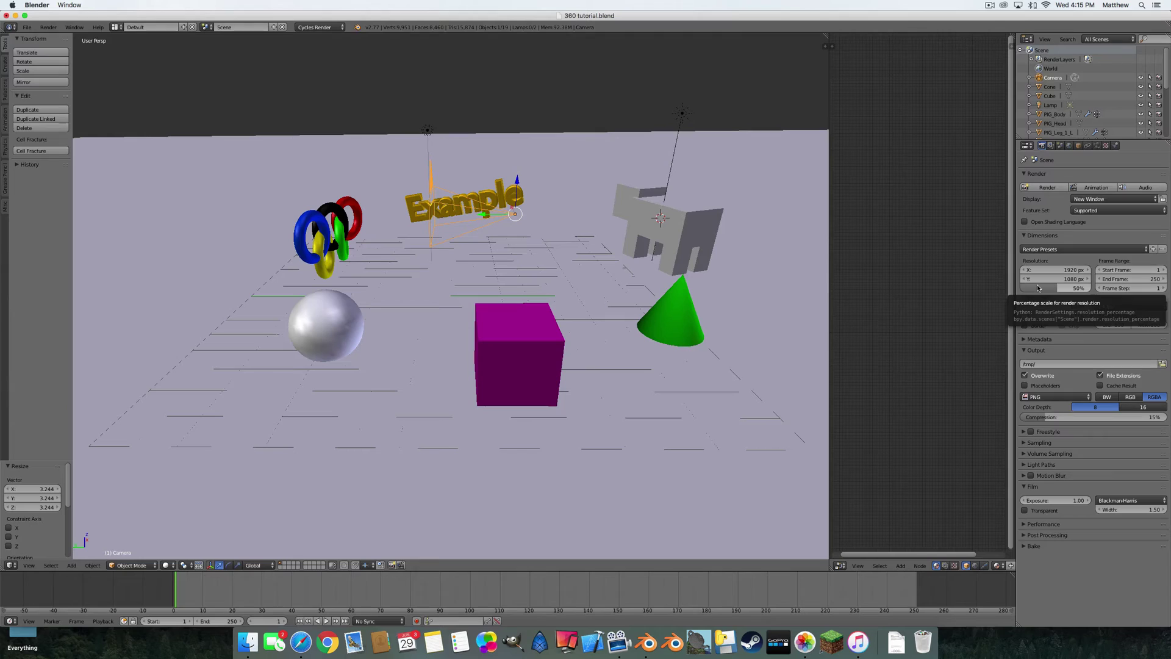
Set render resolution to 3840 × 2160 px at 100% scale.
drag(1038, 288, 1093, 289)
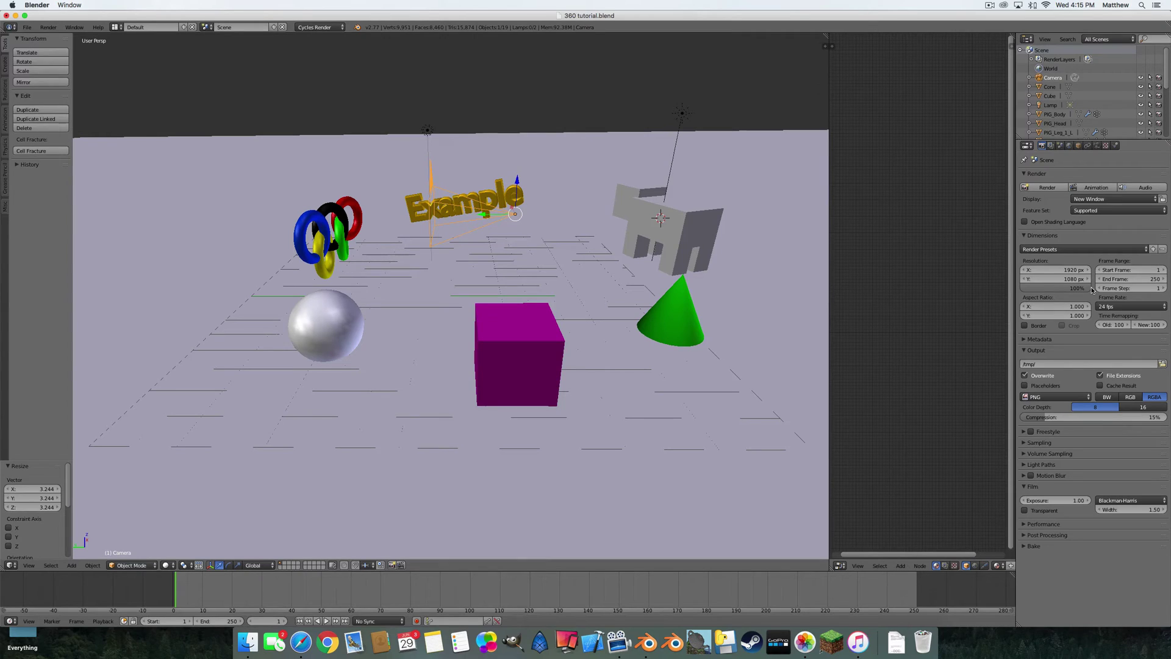
click(1061, 272)
text(3840)
key(Return)
text(216)
key(Return)
Set the render output folder to the Desktop.
click(1162, 364)
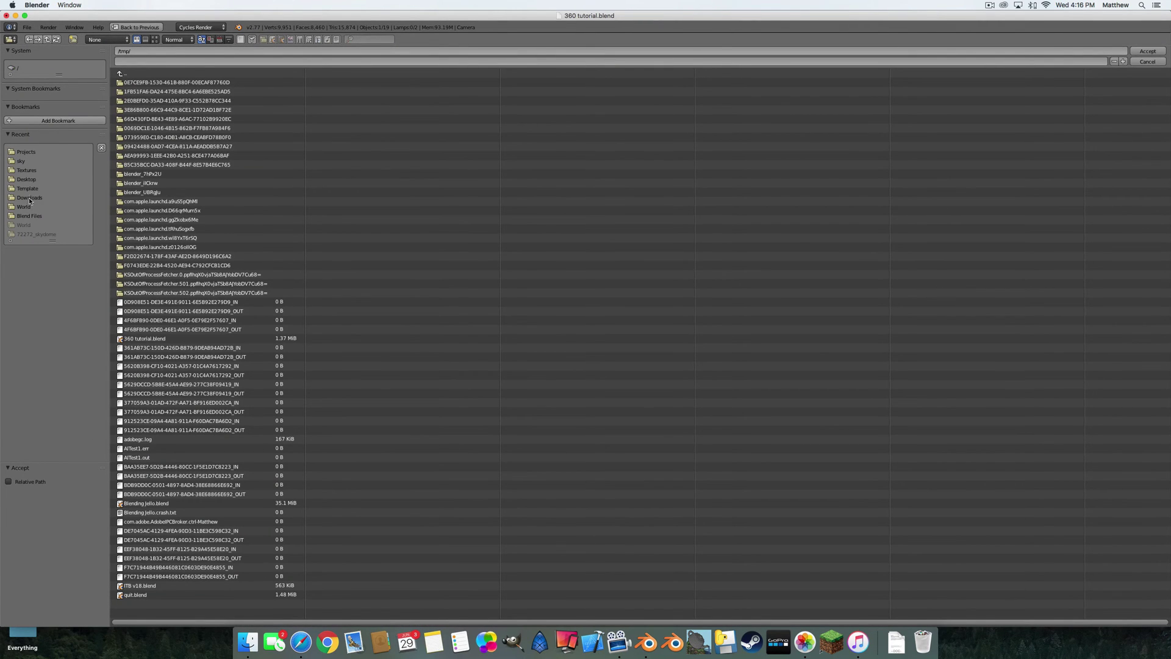
click(27, 181)
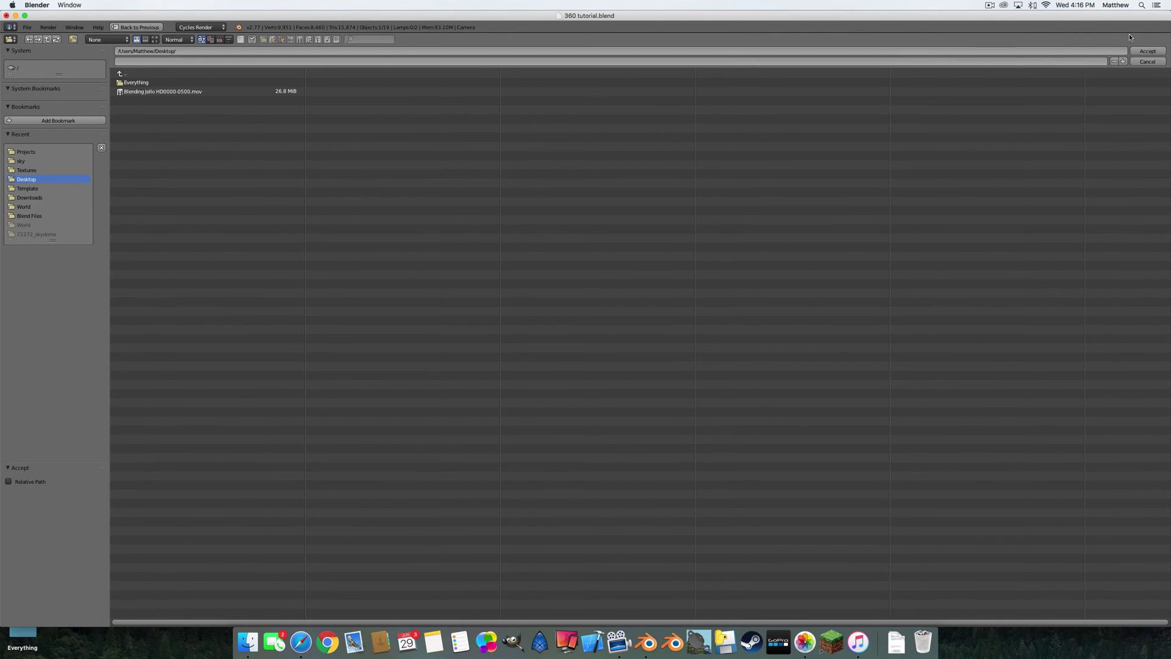
click(1148, 51)
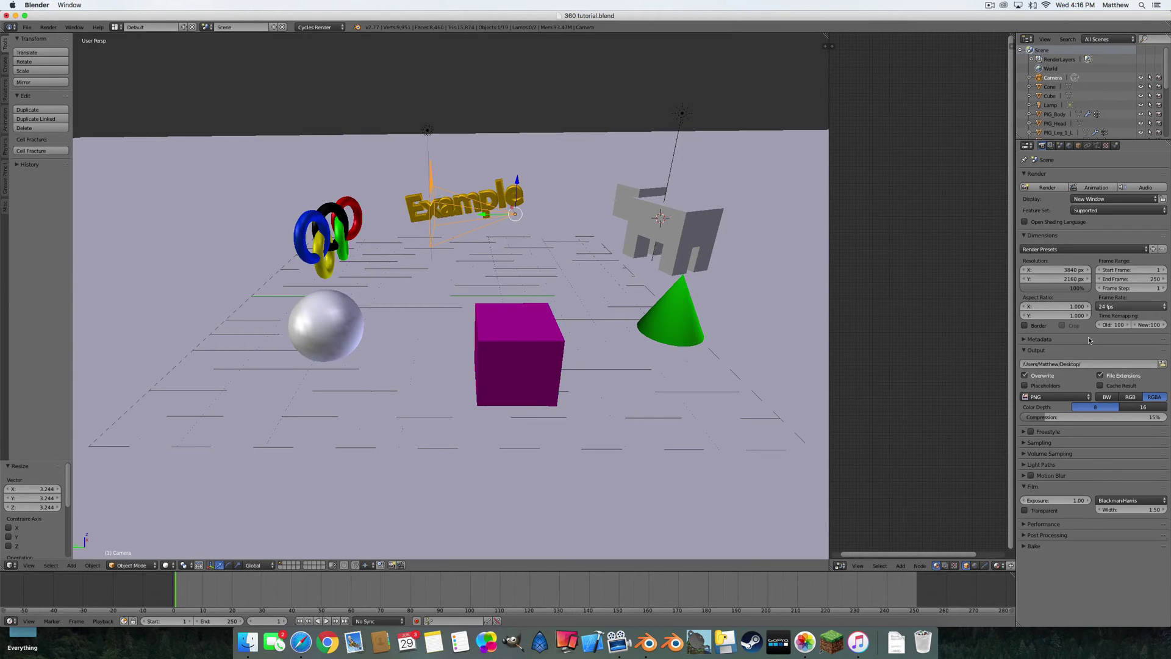
Set the output file format to QuickTime with the Animation video codec.
click(1054, 395)
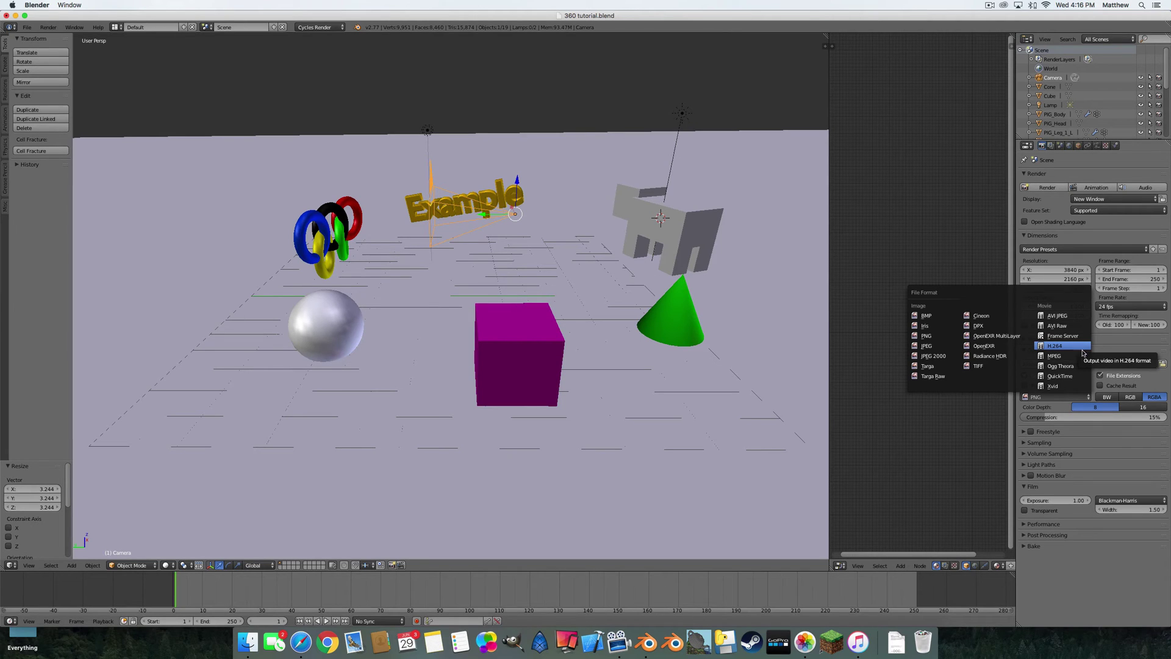
click(1077, 375)
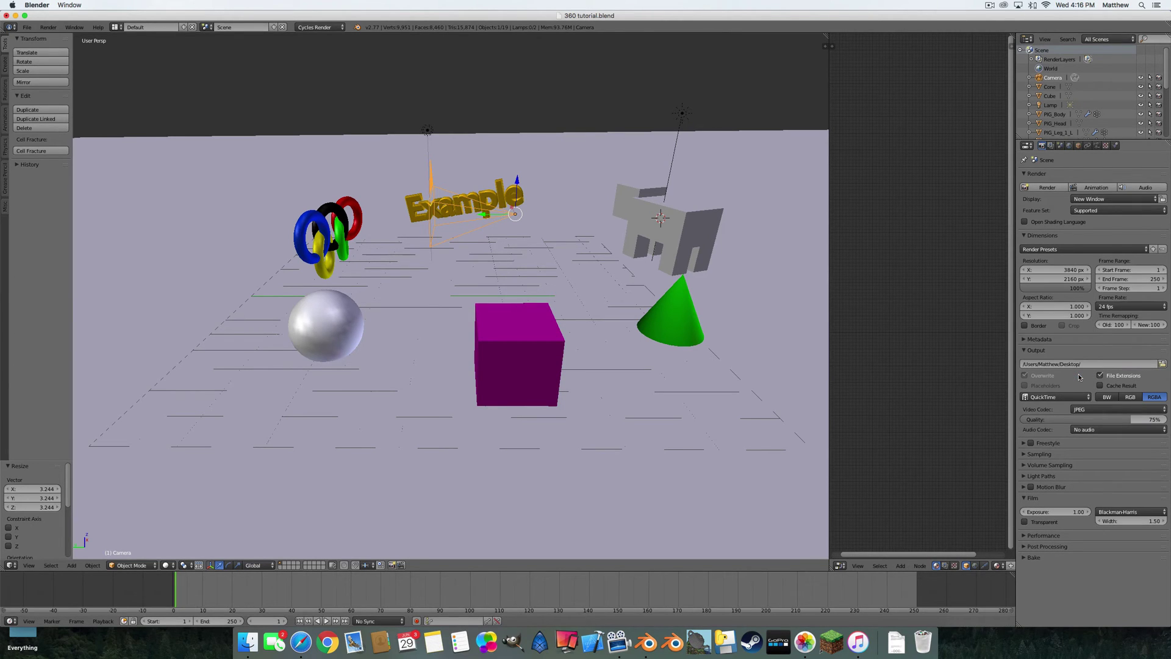
click(1118, 409)
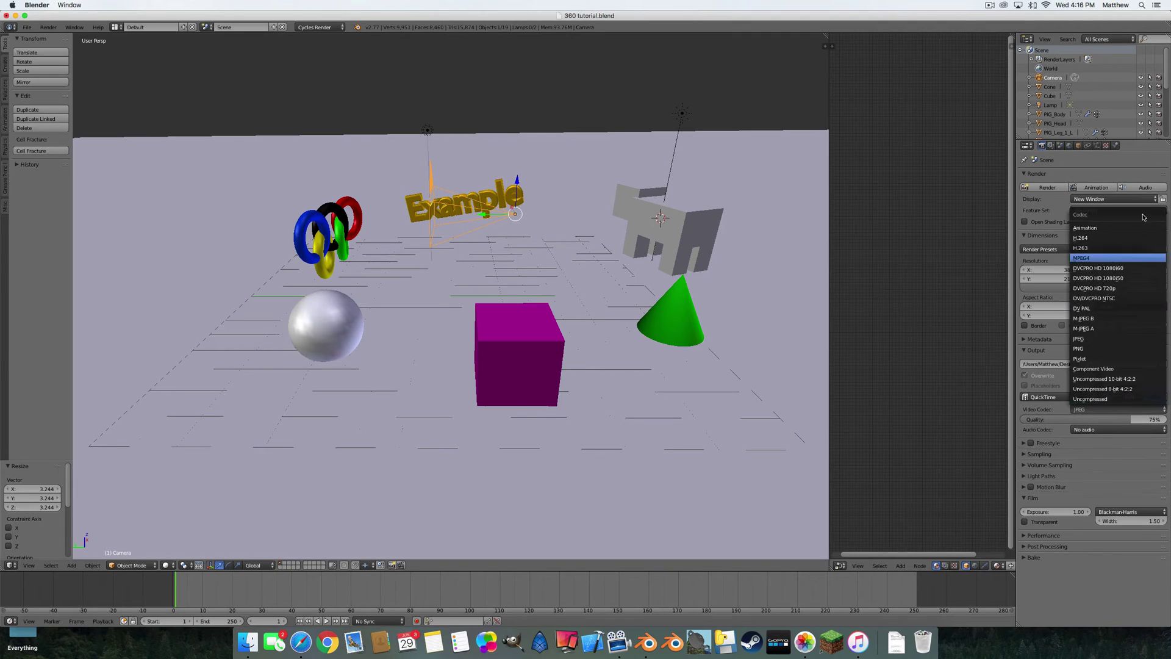
click(1103, 229)
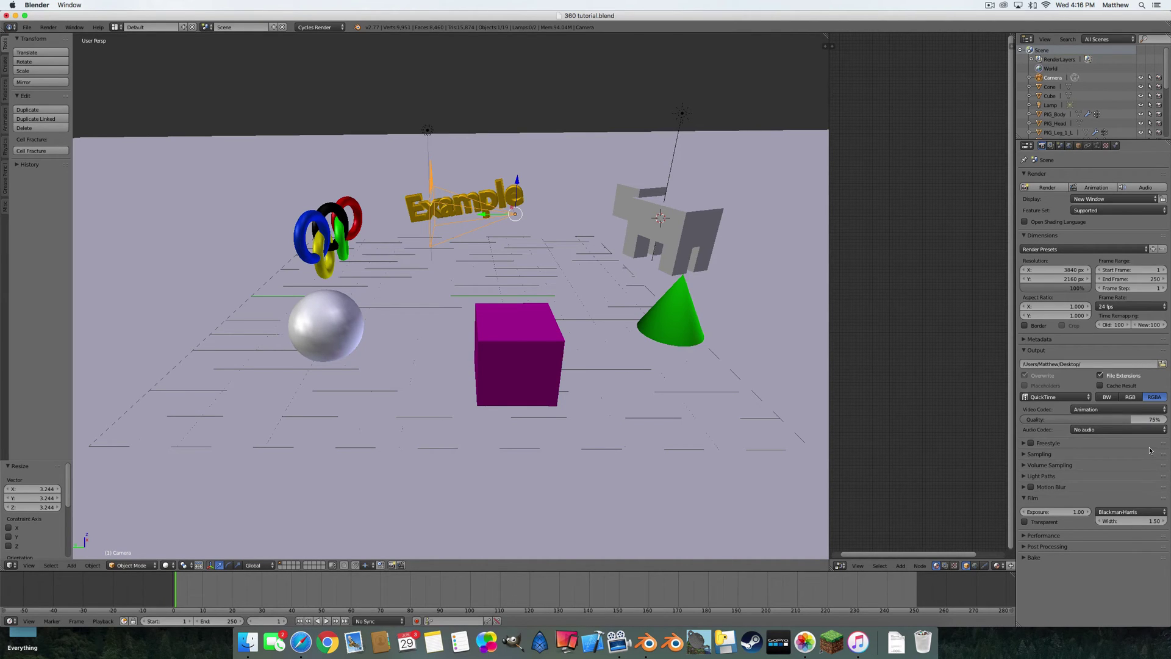
Set Sampling render samples to 50.
click(1024, 455)
click(1115, 500)
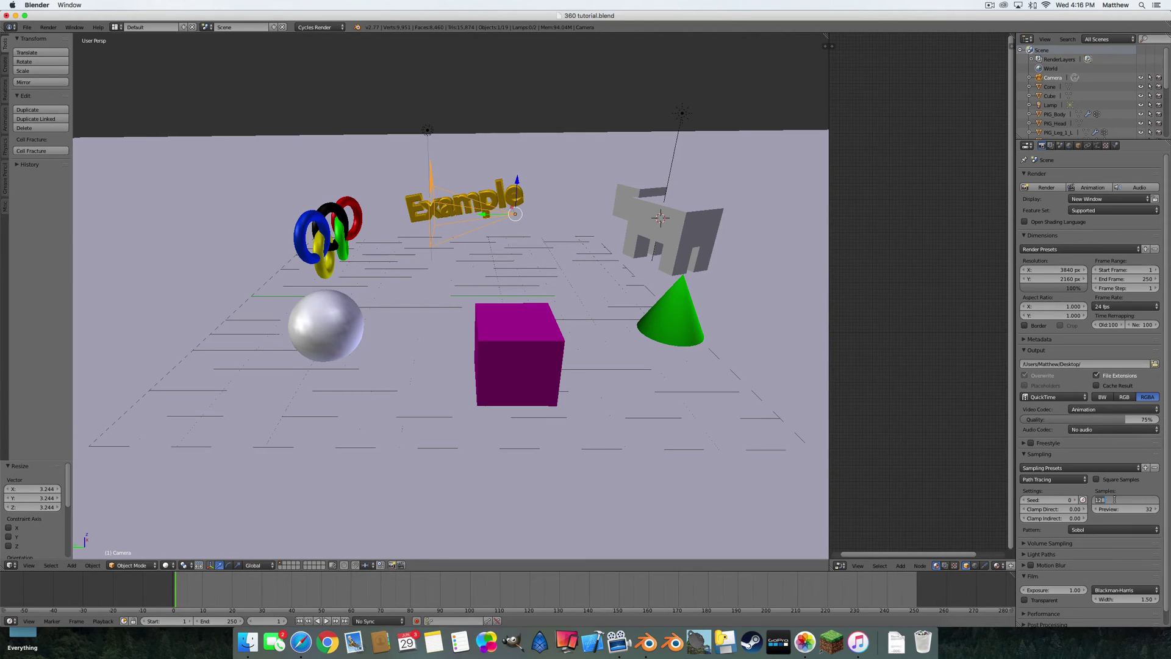
text(50)
key(Return)
scroll(1145, 461, down, 3)
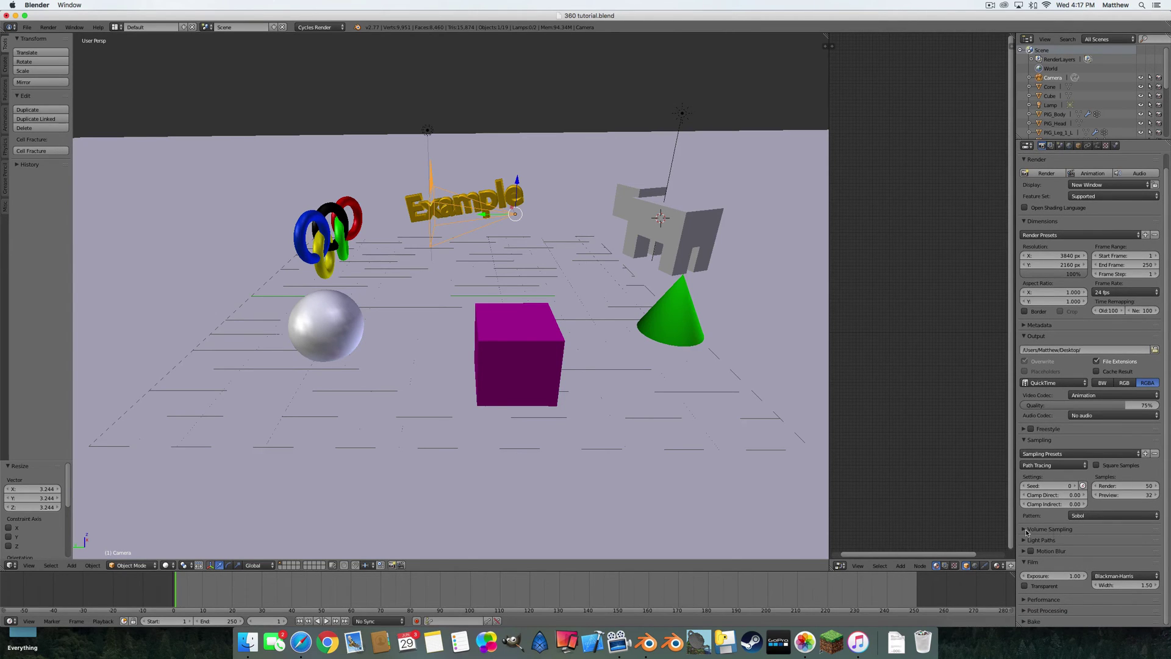
In Light Paths, turn off Reflective and Refractive Caustics.
click(1026, 541)
scroll(1026, 541, down, 5)
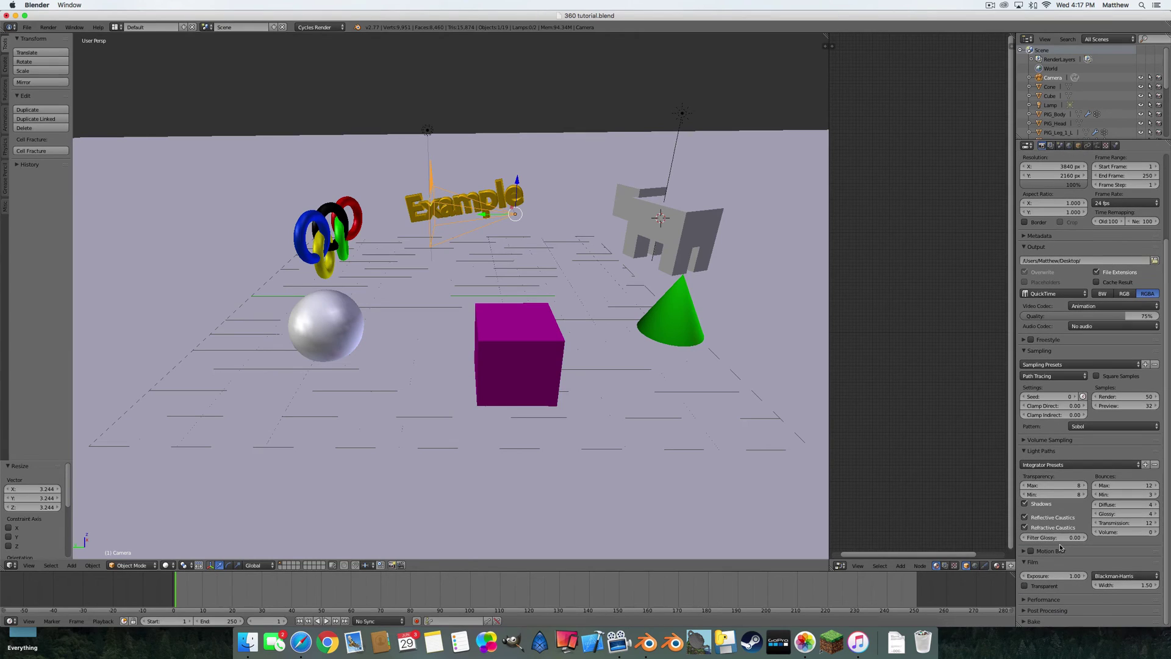
click(1025, 517)
click(1025, 526)
Enable Use Spatial Splits in the Performance settings.
click(1024, 601)
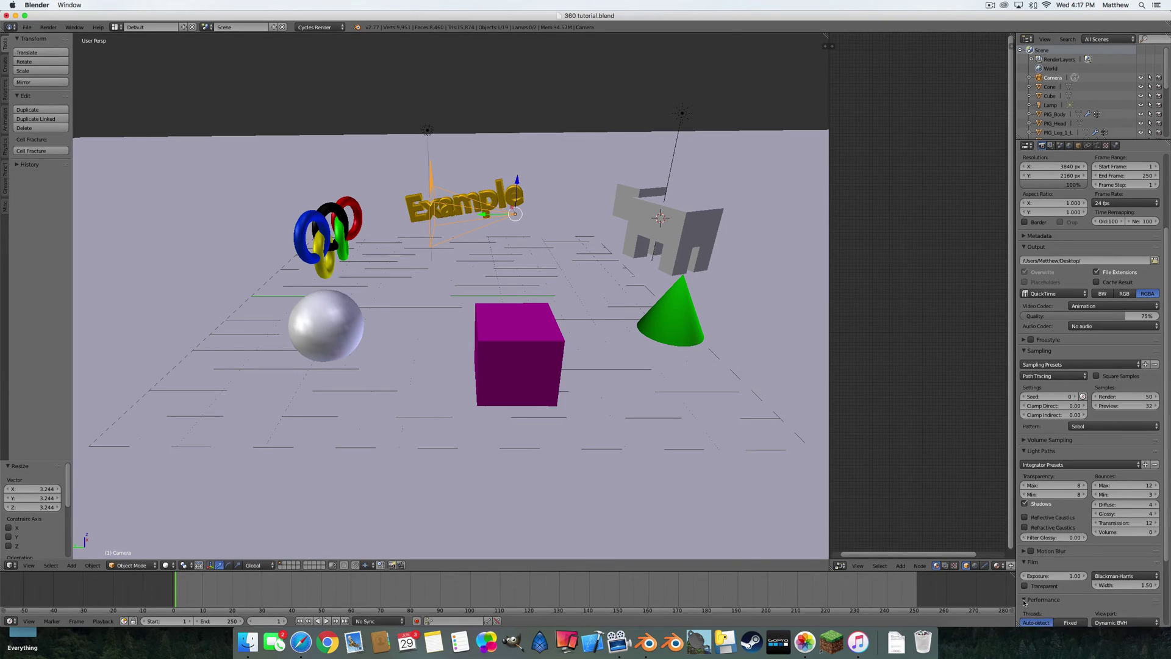
scroll(1024, 602, down, 4)
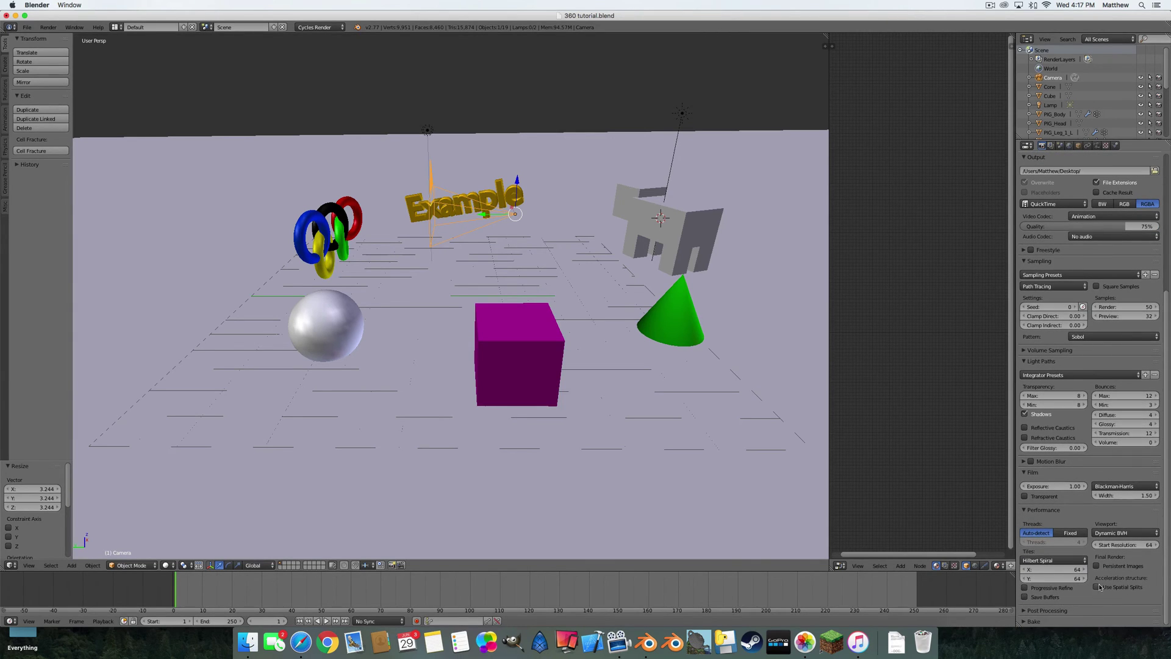
click(1096, 587)
Set the animation's End Frame to 150.
scroll(1091, 477, up, 7)
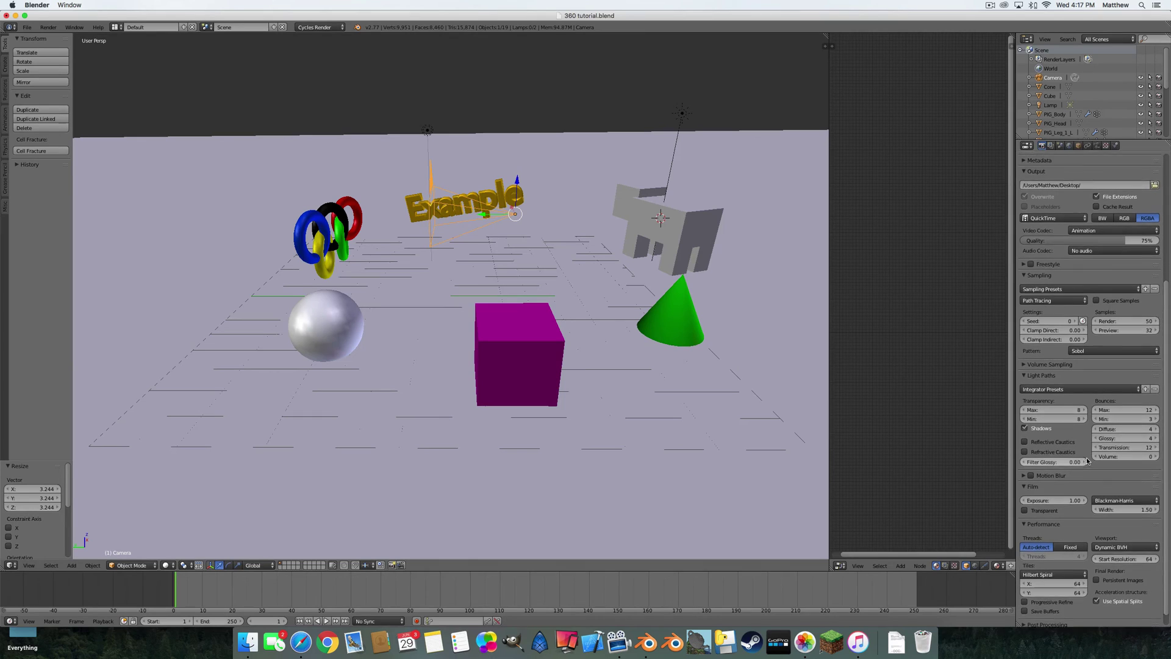
scroll(1086, 462, up, 2)
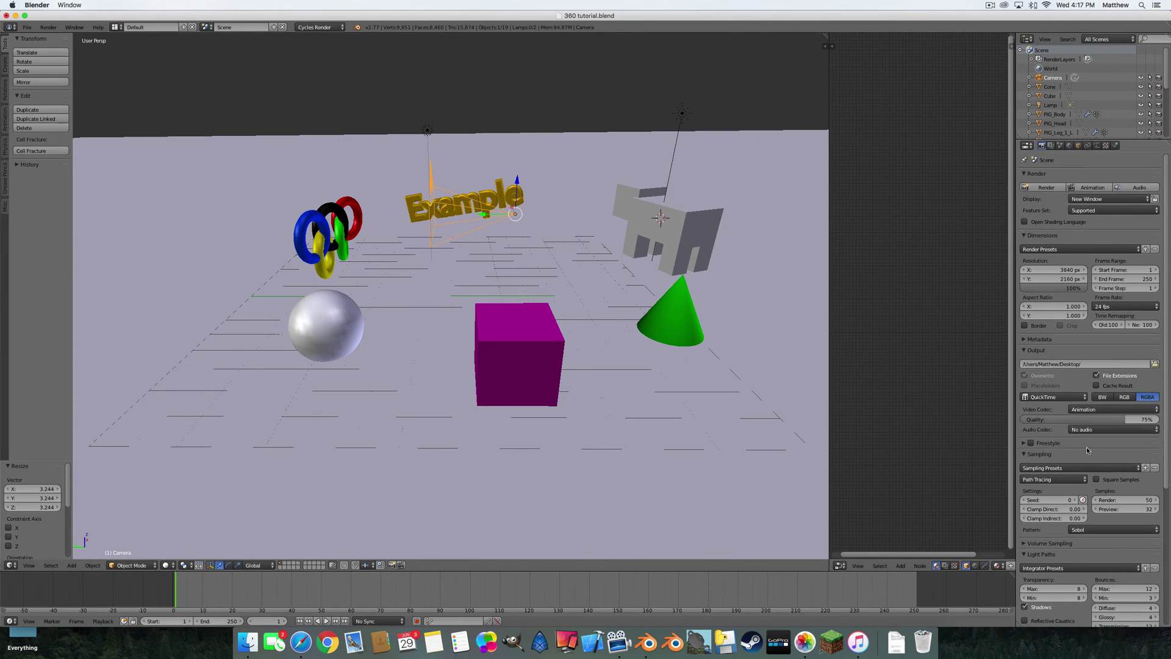
click(1112, 278)
text(150)
key(Return)
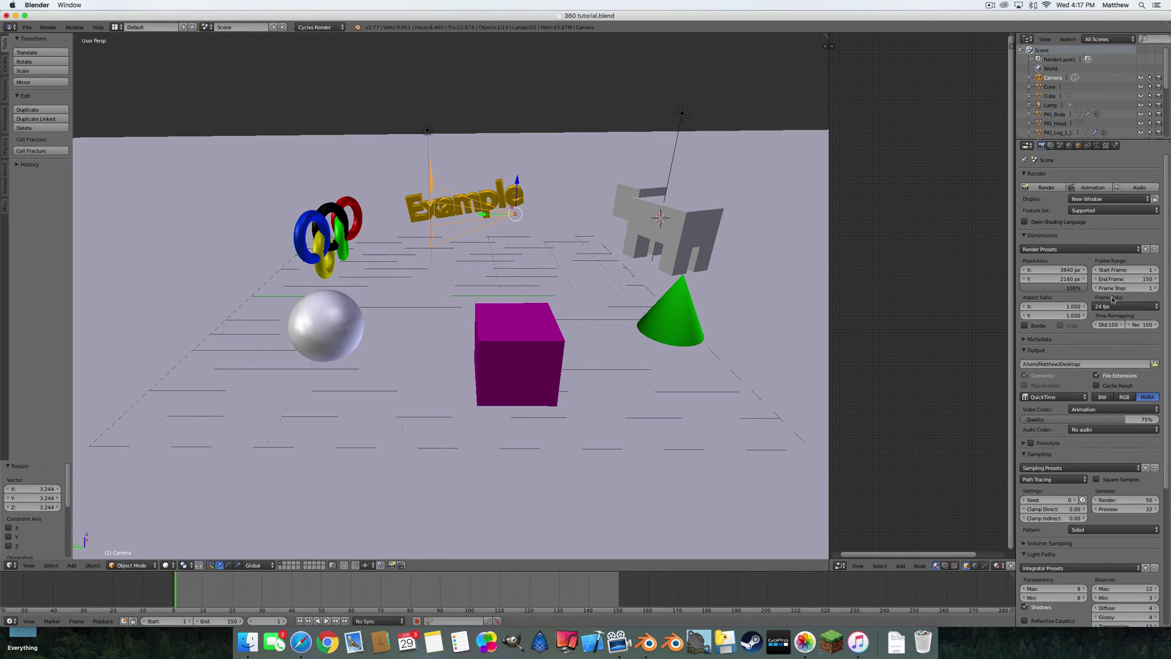